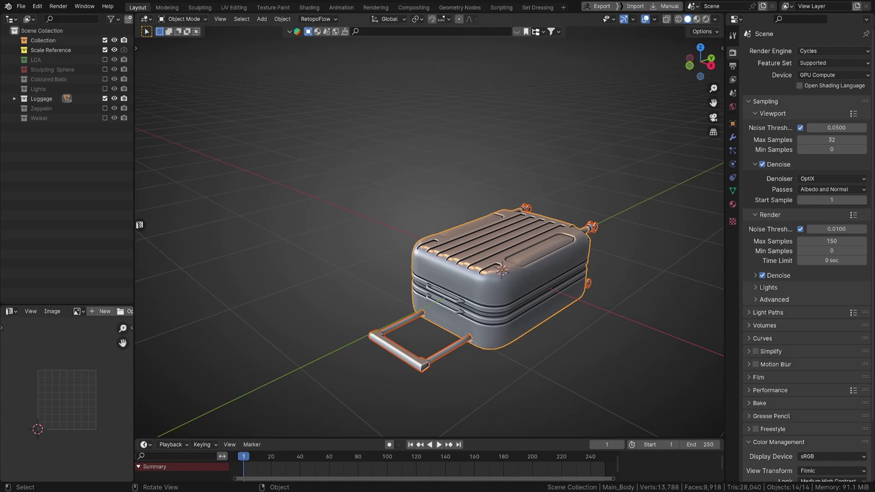
Show the N-Gone Pro add-on tools beside the viewport and look over the suitcase from several angles.
key("n")
key("alt+a")
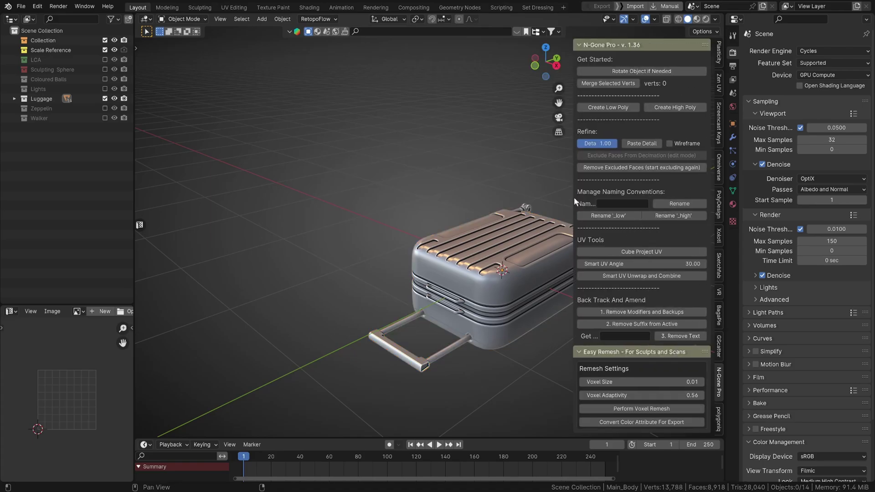
middle_click_drag(574, 196, 489, 204, "shift")
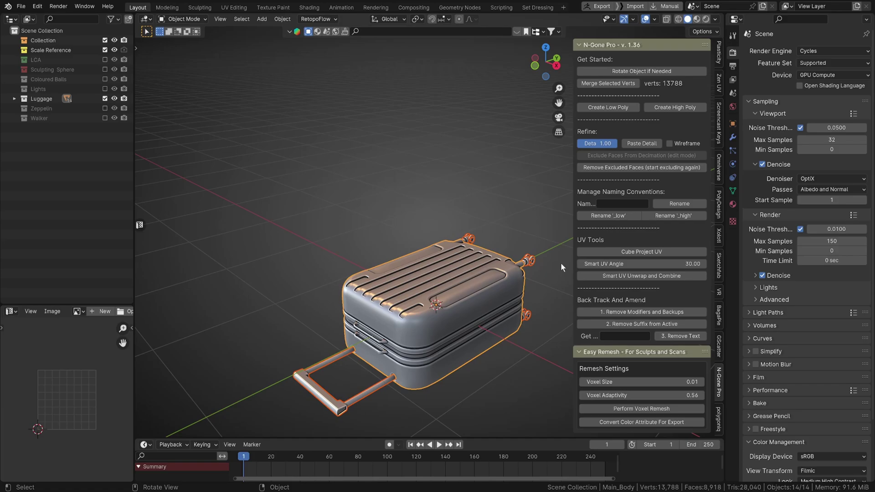
middle_click_drag(552, 290, 474, 264)
scroll(494, 312, "down", 2)
scroll(493, 311, "up", 2)
scroll(474, 264, "up", 1)
scroll(390, 291, "up", 1)
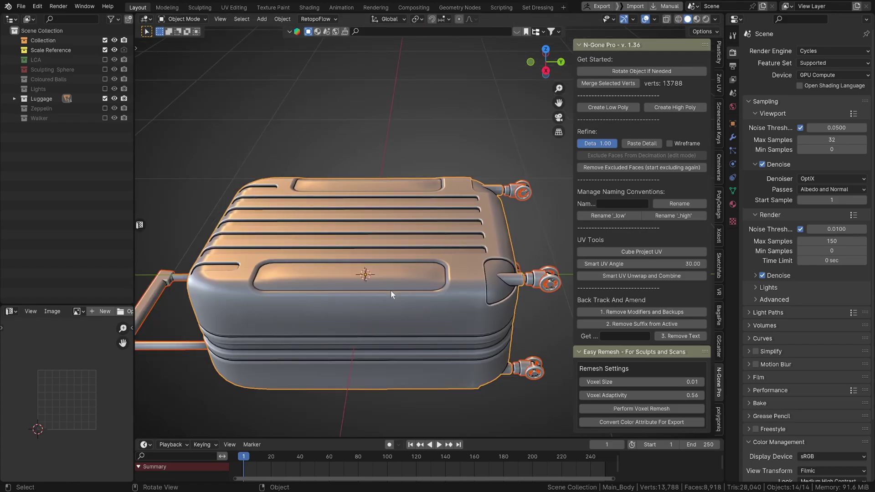
middle_click_drag(391, 290, 420, 305)
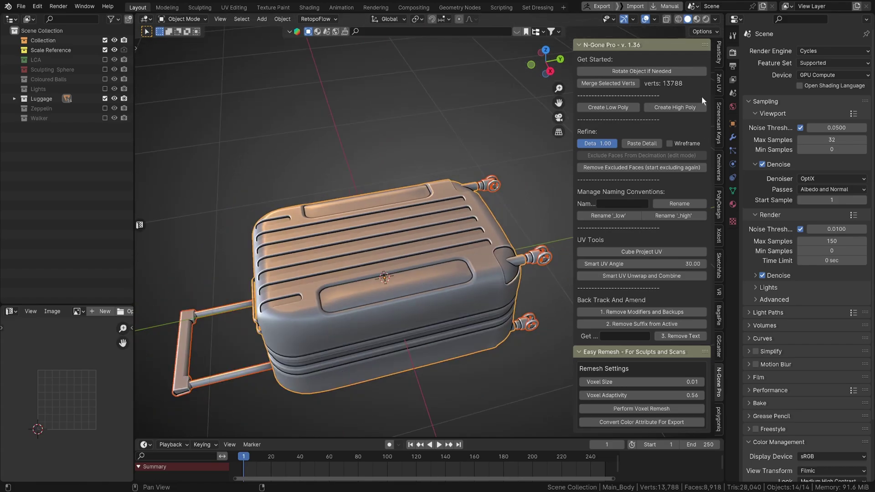
Turn on the wireframe display and examine the suitcase's mesh topology.
left_click(669, 143)
scroll(469, 218, "up", 4)
middle_click_drag(470, 218, 373, 201)
scroll(406, 288, "down", 5)
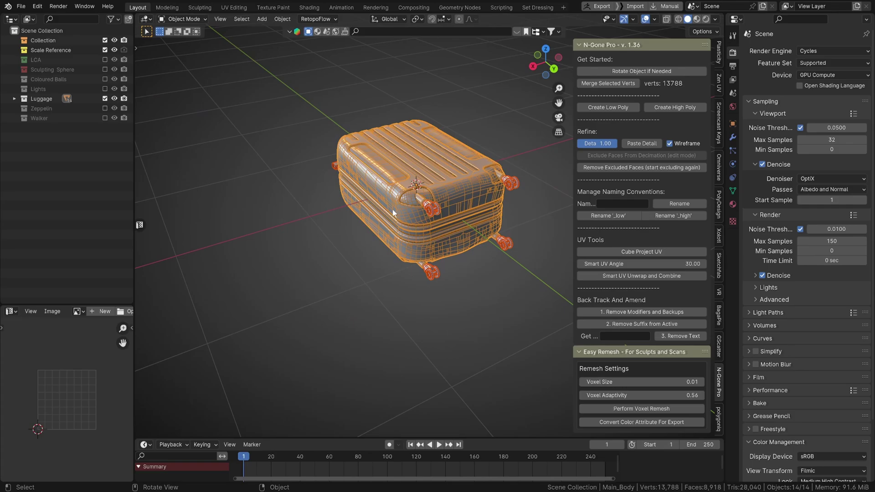
Select all the suitcase parts and stand the suitcase upright with Rotate Object If Needed.
middle_click_drag(387, 261, 446, 281)
left_click_drag(302, 105, 495, 268)
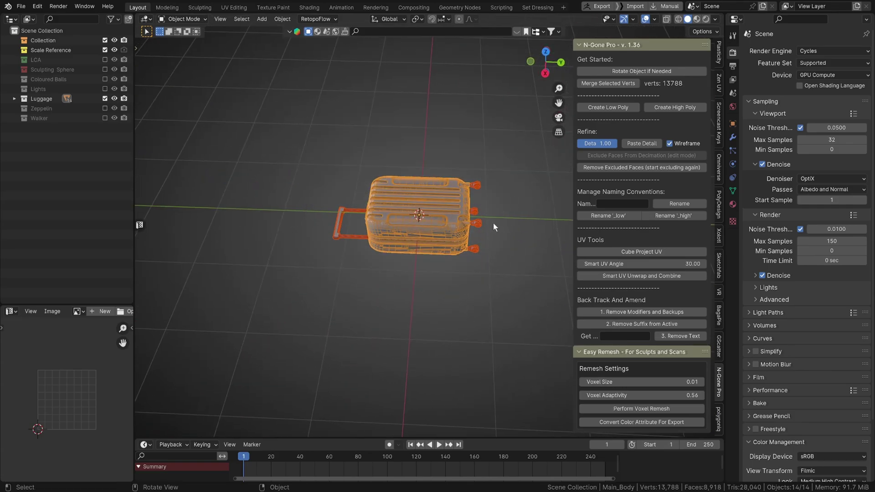
mouse_move(493, 223)
middle_mouse_down()
mouse_move(463, 247)
mouse_move(447, 191)
mouse_move(422, 193)
middle_mouse_up()
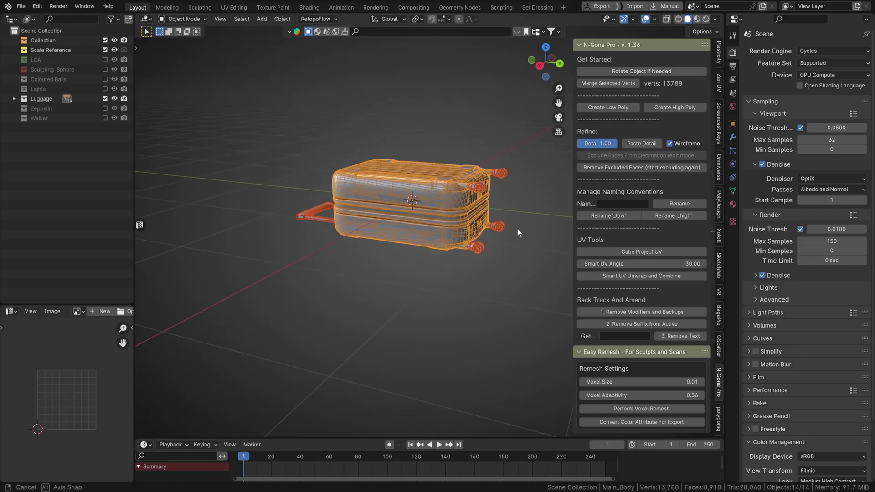
middle_click_drag(517, 228, 530, 260)
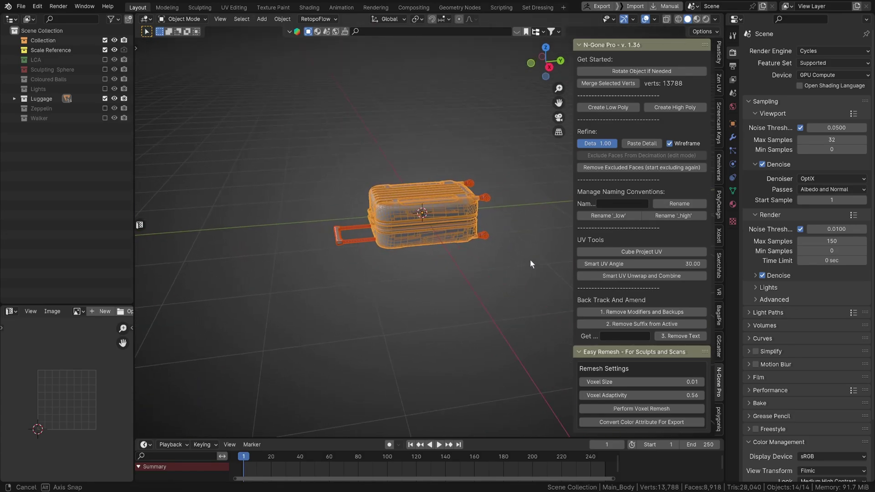
left_click(606, 72)
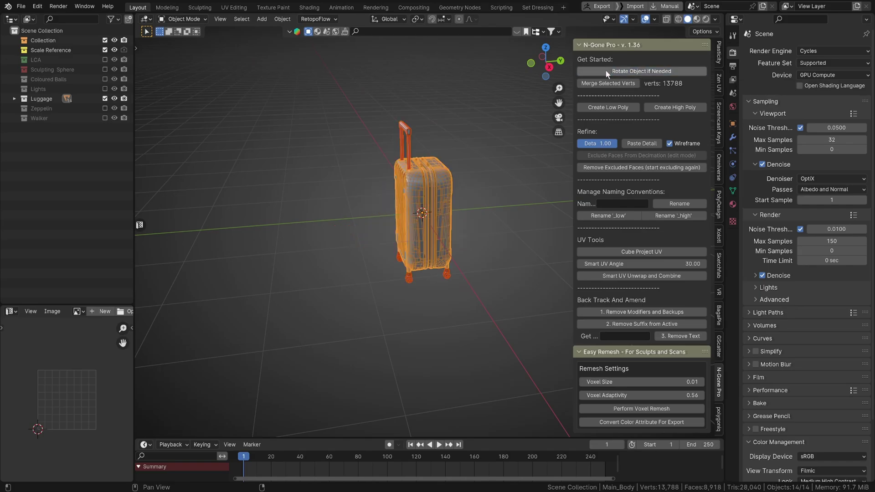
middle_click_drag(442, 202, 378, 299)
scroll(317, 221, "up", 3)
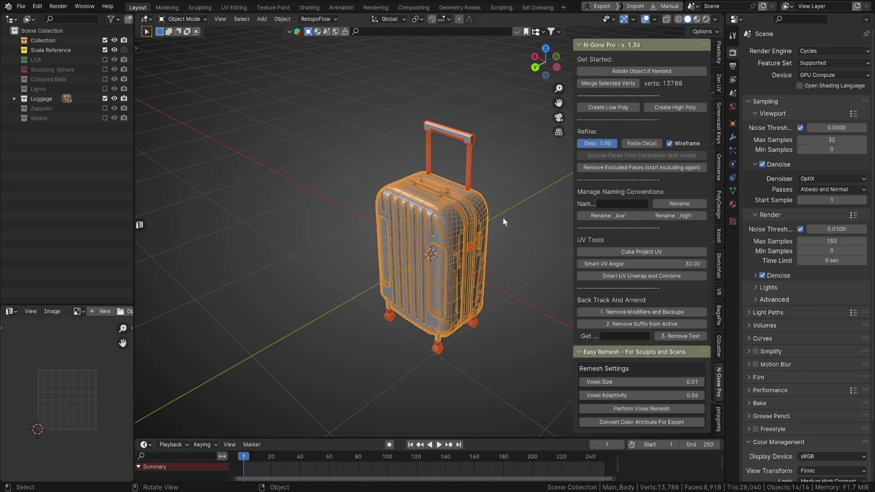
scroll(495, 182, "up", 2)
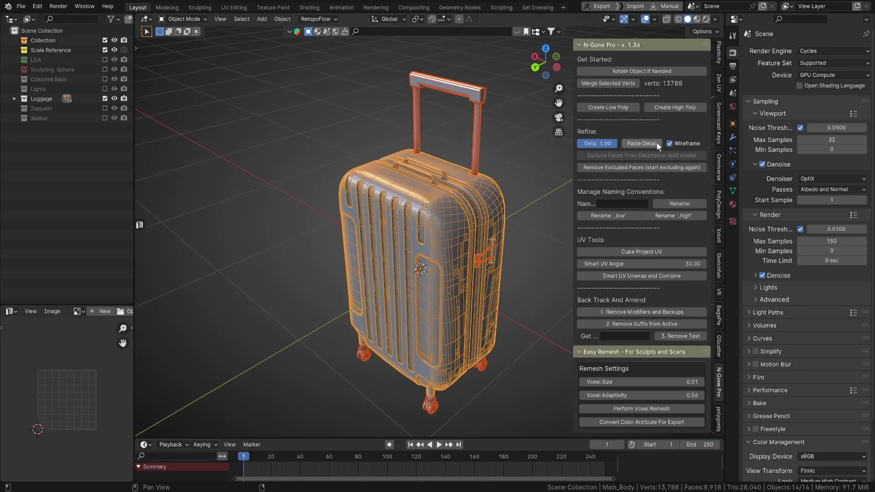
Hide the wireframe and merge the duplicate vertices of the selected suitcase parts.
left_click(669, 143)
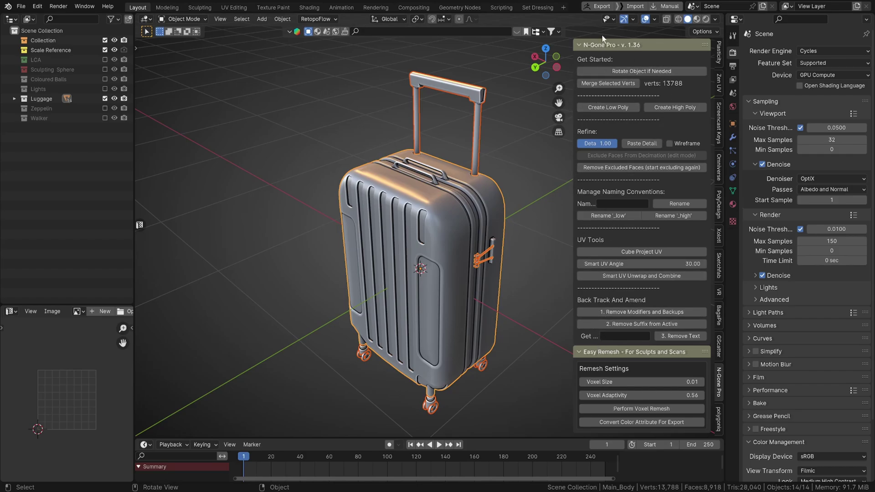
left_click(643, 72)
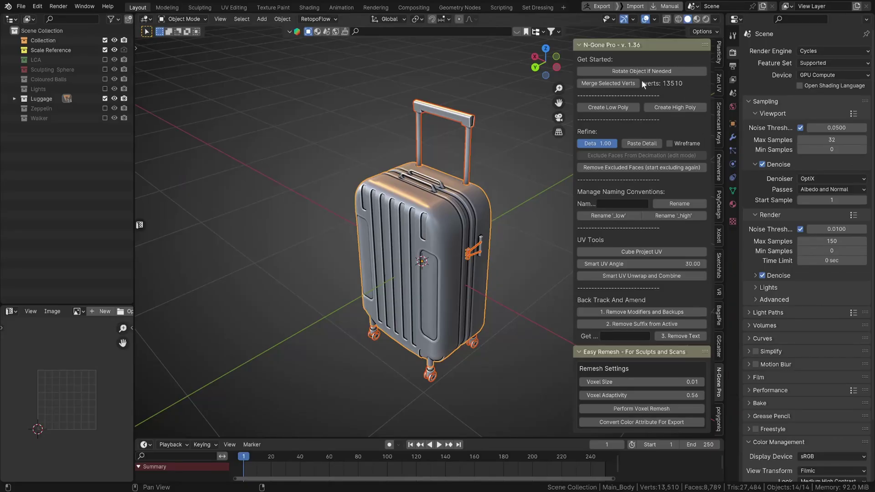
Enable the Statistics viewport overlay and look over the suitcase with all its parts selected.
left_click(656, 19)
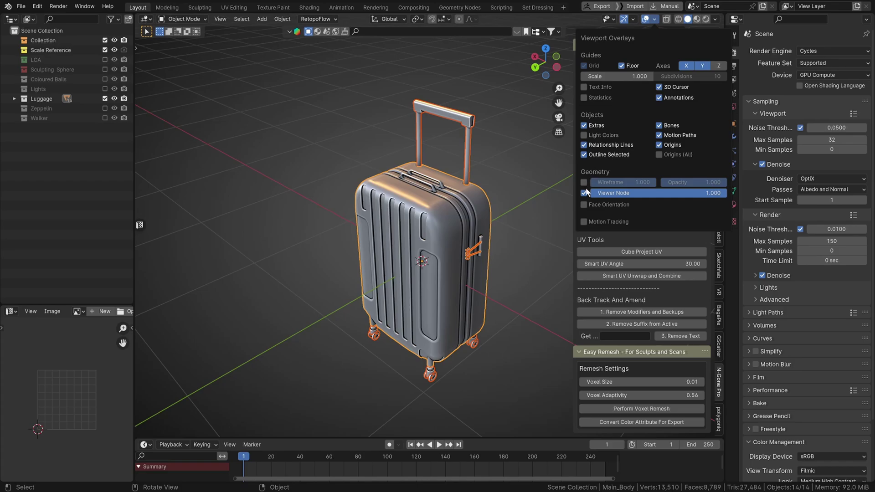
left_click(585, 98)
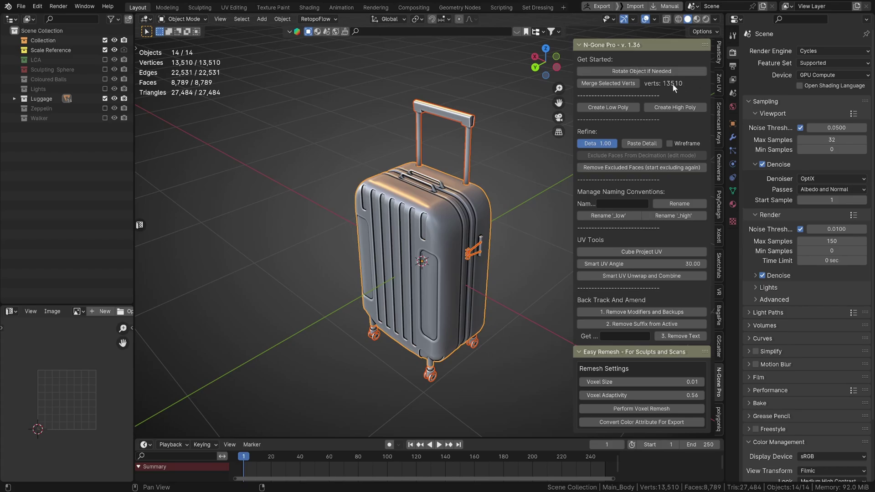
middle_click_drag(450, 130, 417, 193)
scroll(444, 179, "down", 3)
left_click_drag(309, 97, 488, 389)
middle_click_drag(411, 188, 396, 125)
scroll(383, 195, "up", 3)
scroll(392, 125, "down", 2)
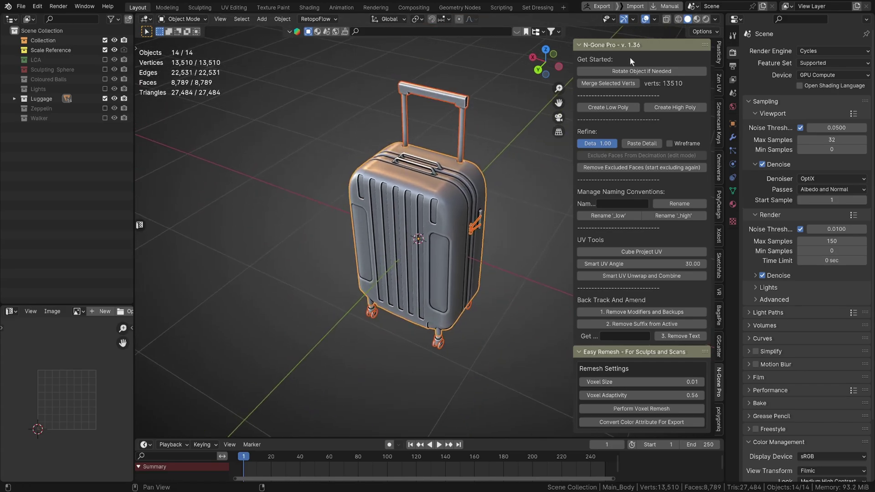
scroll(473, 124, "down", 1)
middle_click_drag(472, 125, 457, 125)
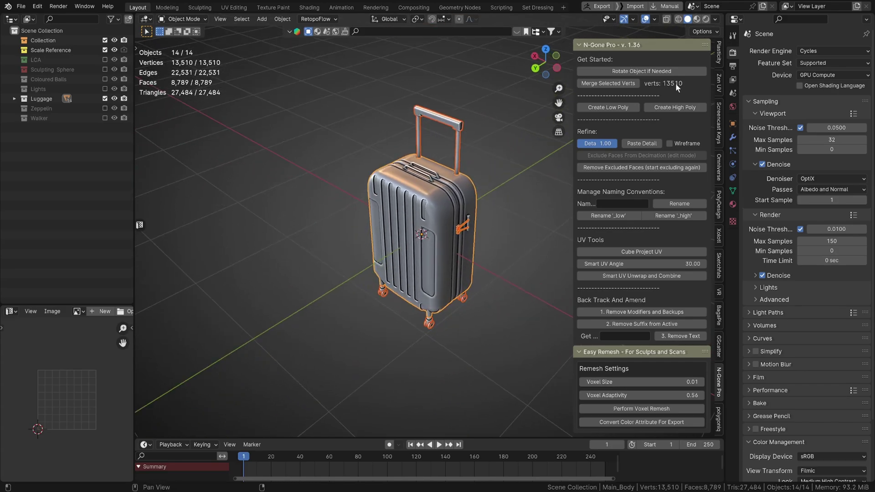
scroll(442, 120, "up", 2)
scroll(421, 161, "down", 2)
middle_click_drag(445, 130, 401, 199, "shift")
scroll(402, 199, "up", 2)
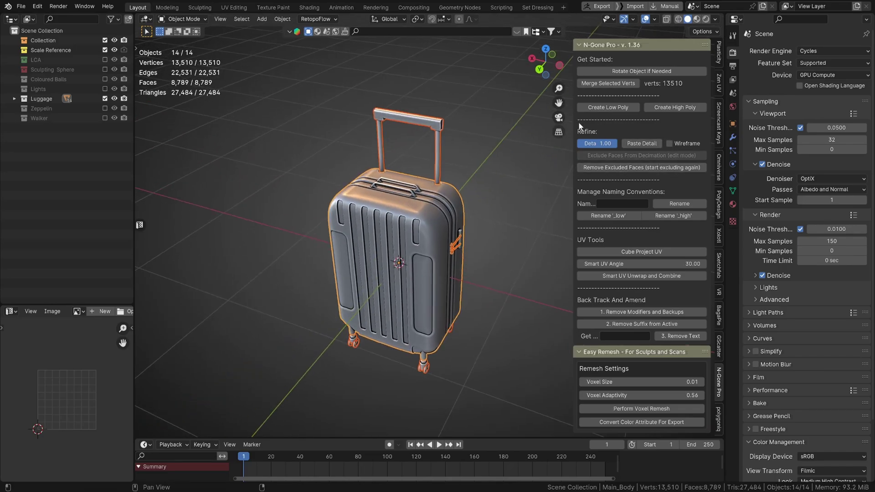
Create low-poly versions of all the selected suitcase parts and check the modifiers on the small attachments.
left_click(612, 108)
left_click(733, 137)
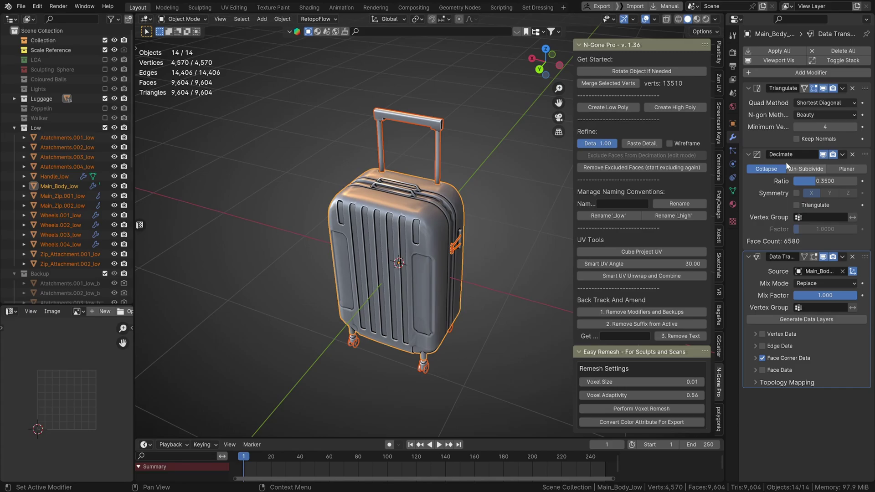
left_click(458, 245)
left_click(421, 371)
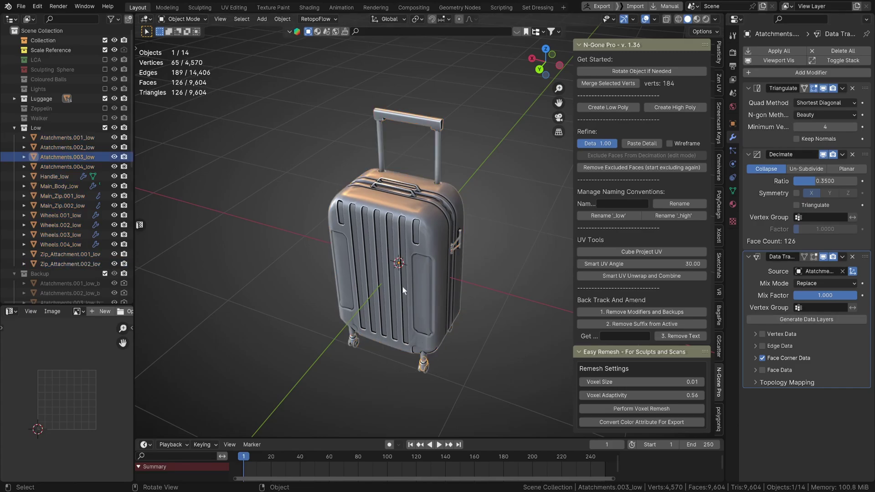
Select the low-poly main body of the suitcase and set its detail to 0.18.
scroll(402, 286, "up", 2)
scroll(402, 285, "down", 1)
middle_click_drag(403, 286, 423, 273)
left_click(454, 256)
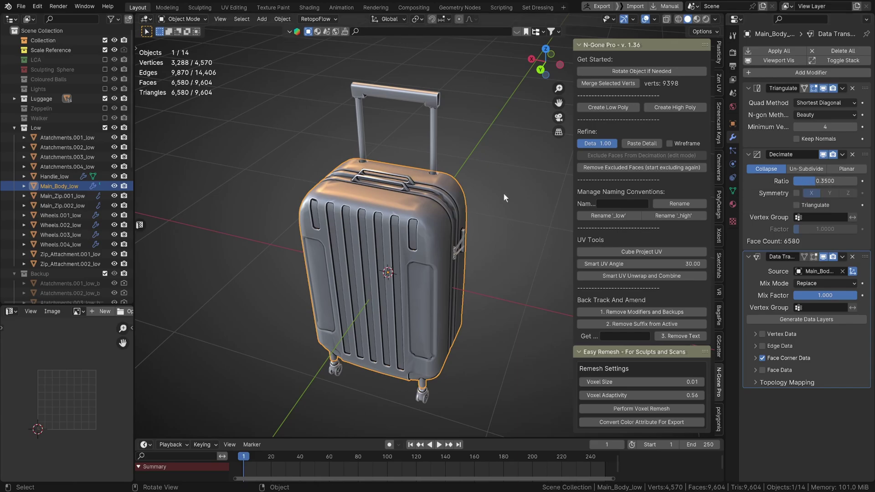
scroll(426, 207, "up", 3)
scroll(440, 222, "down", 3)
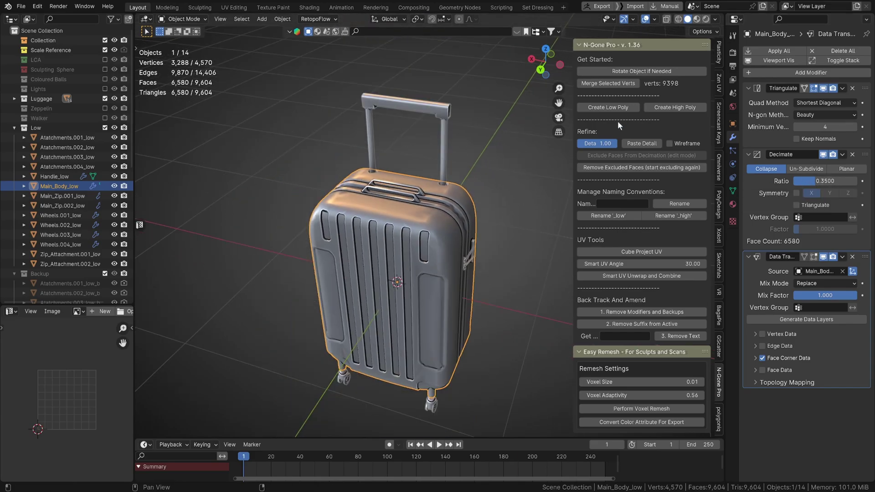
left_click_drag(612, 141, 585, 143)
scroll(427, 214, "up", 2)
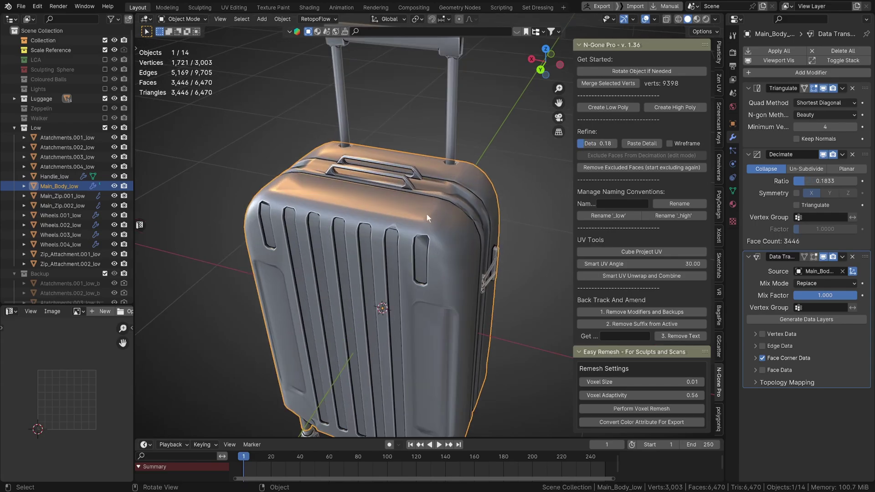
Turn on the wireframe display and inspect the main body's decimated mesh.
middle_click_drag(427, 214, 499, 181)
scroll(499, 181, "down", 1)
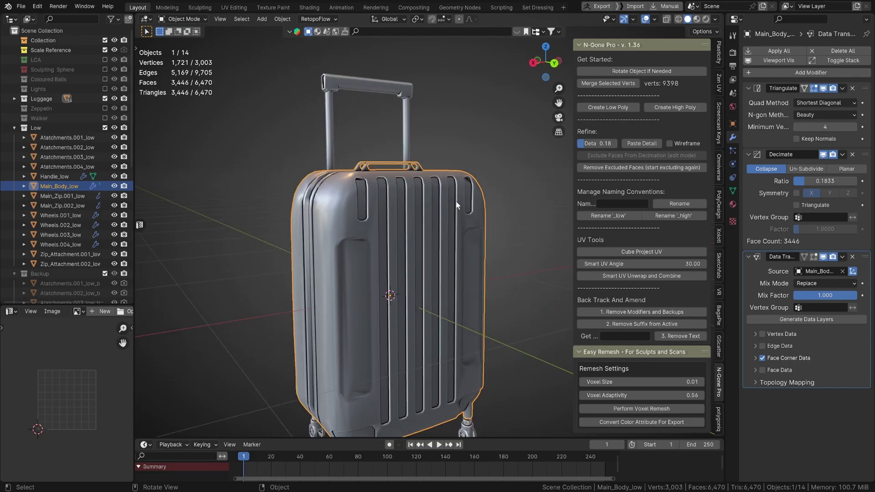
left_click(669, 144)
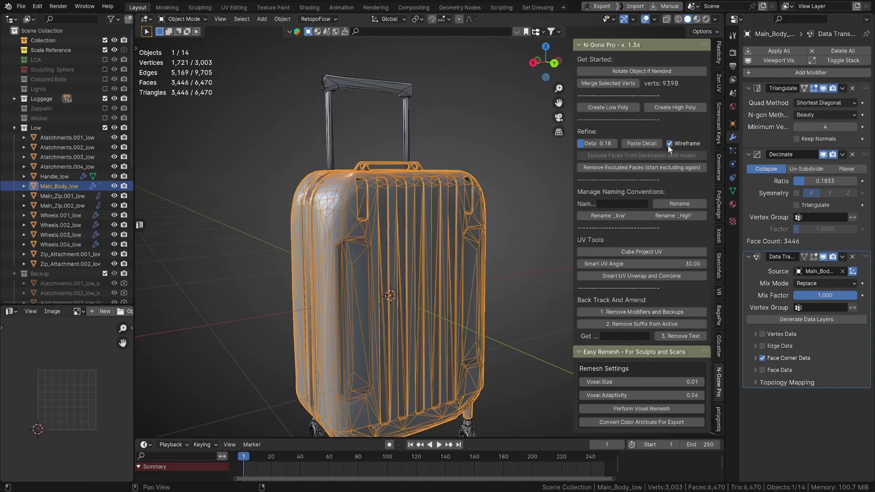
middle_click_drag(460, 210, 498, 179)
middle_click_drag(369, 200, 434, 217)
Lower the main body's detail to 0.12 and inspect the grooves and corners.
mouse_move(585, 143)
left_mouse_down()
mouse_move(594, 143)
mouse_move(583, 143)
left_mouse_up()
middle_click_drag(338, 181, 362, 204)
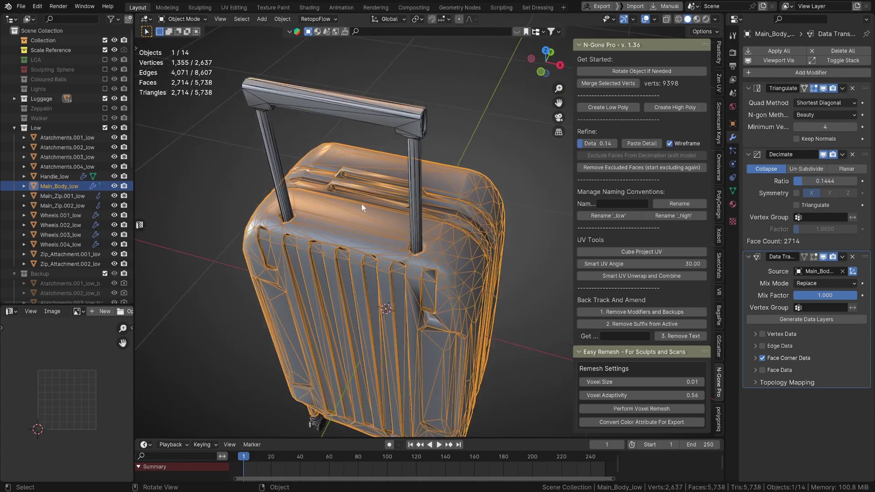
scroll(382, 190, "up", 3)
scroll(385, 188, "down", 2)
mouse_move(581, 143)
left_mouse_down()
mouse_move(589, 143)
mouse_move(579, 143)
left_mouse_up()
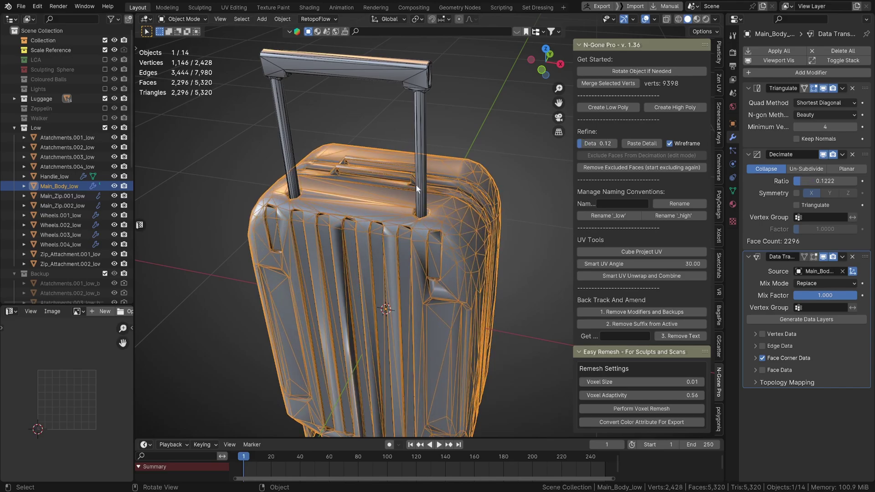
middle_click_drag(415, 185, 417, 164)
Set the main body's detail to 0.34 and check the mesh around the side and top handle.
left_click_drag(587, 146, 592, 145)
right_click(398, 210)
middle_click_drag(278, 190, 488, 208)
middle_click_drag(367, 226, 467, 245)
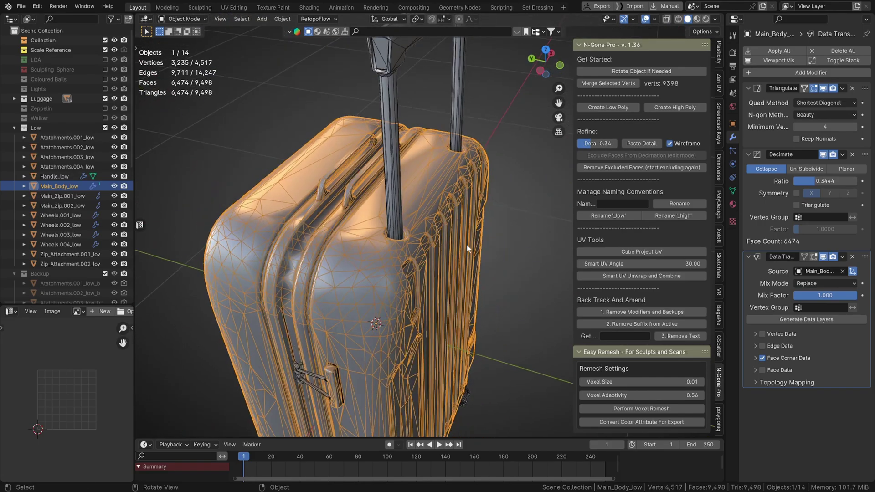
Select the low-poly upper zip slider on the suitcase's side and set its detail to 1.00.
key("alt+a")
middle_click_drag(357, 334, 401, 292)
middle_click_drag(401, 273, 396, 304, "shift")
left_click(373, 274)
key("KP_Decimal")
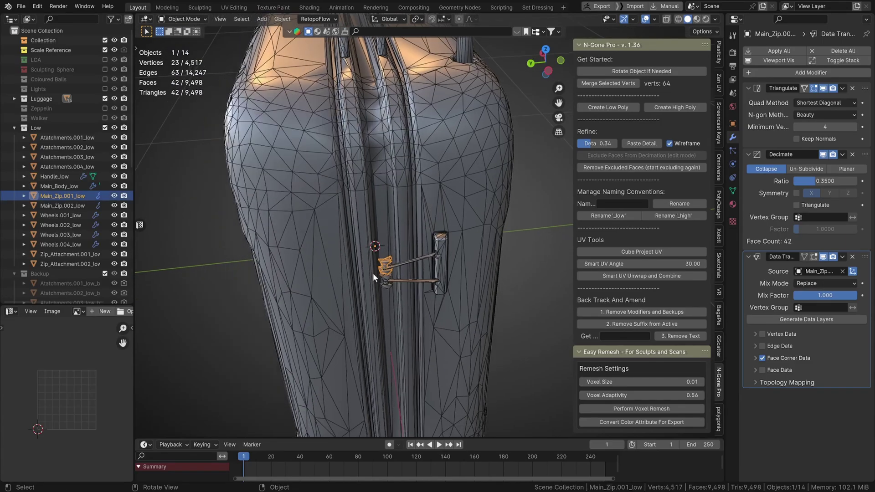
scroll(387, 283, "up", 4)
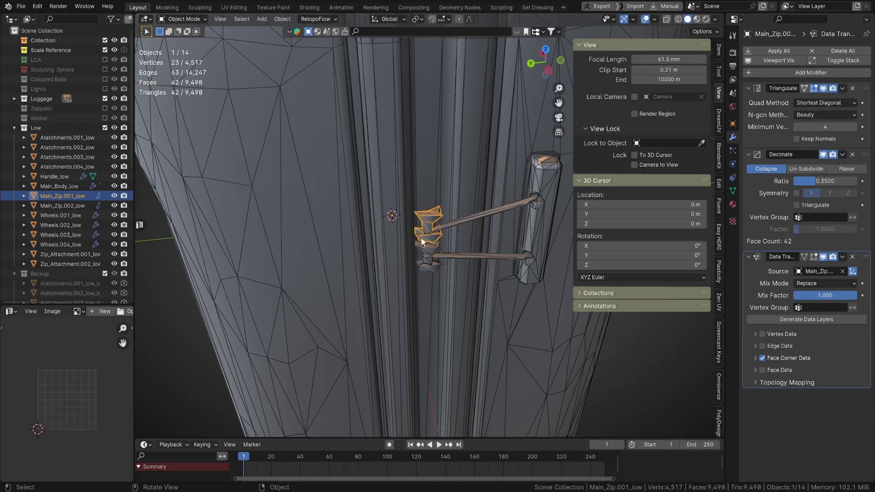
scroll(425, 237, "up", 4)
middle_click_drag(425, 237, 551, 195)
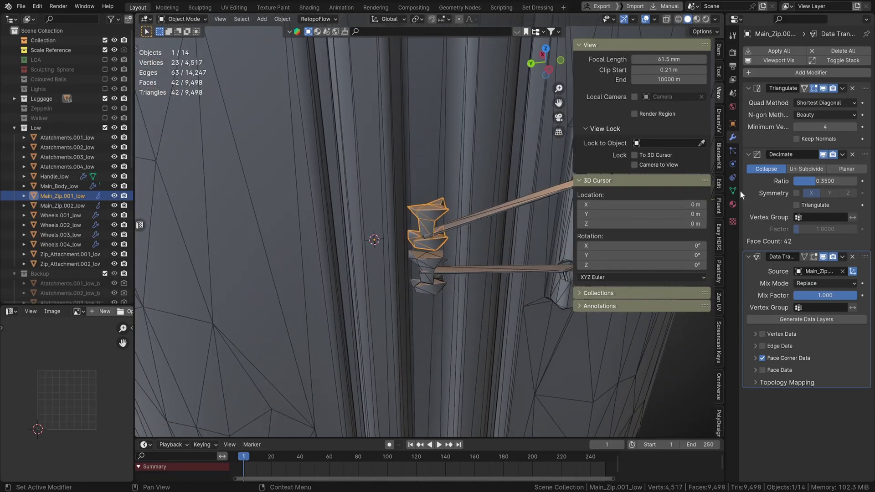
scroll(719, 383, "down", 10)
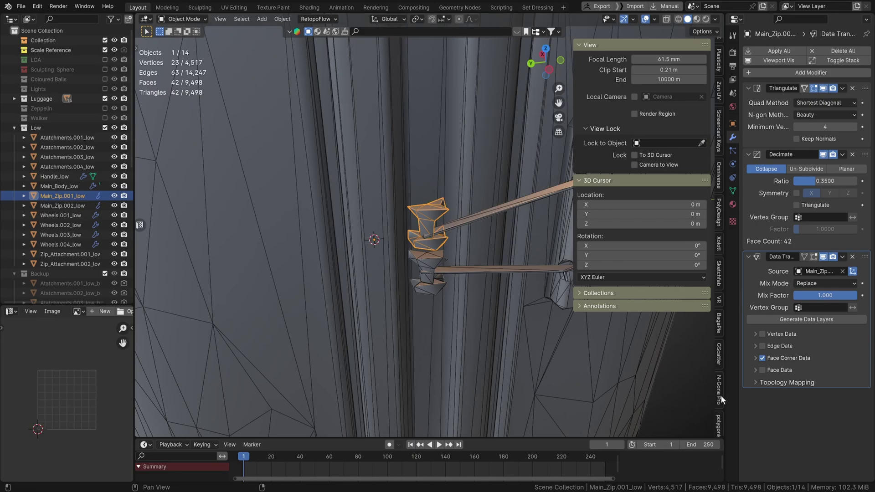
left_click(720, 392)
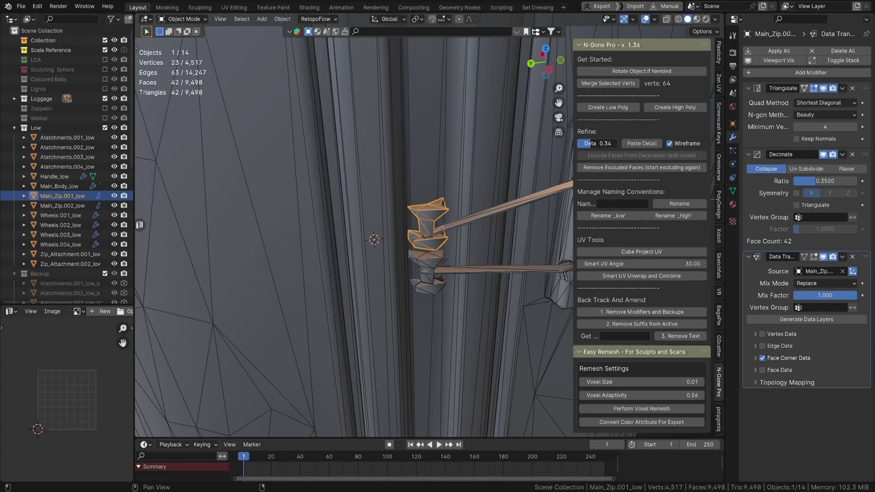
left_click_drag(595, 143, 618, 144)
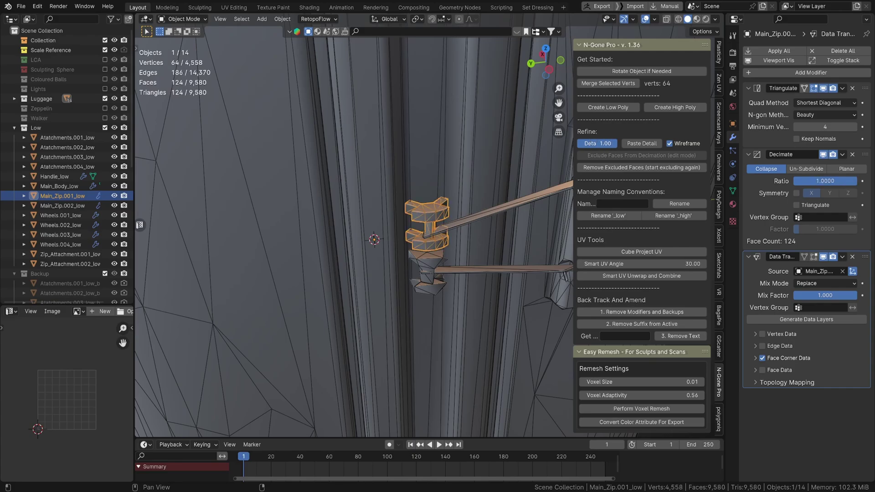
Add both zip attachments and the lower zip slider to the selection and paste the detail setting onto all four parts.
middle_click_drag(493, 220, 483, 228)
left_click(485, 228, "shift")
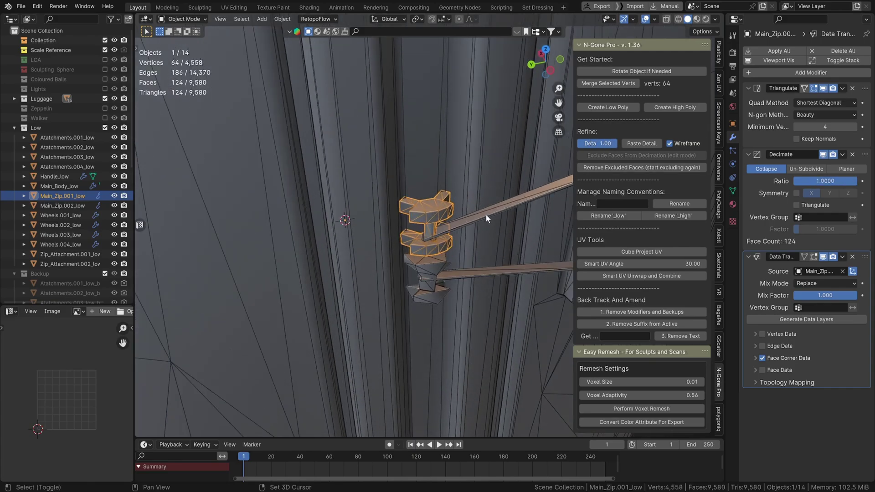
left_click(488, 270, "shift")
left_click(423, 269, "shift")
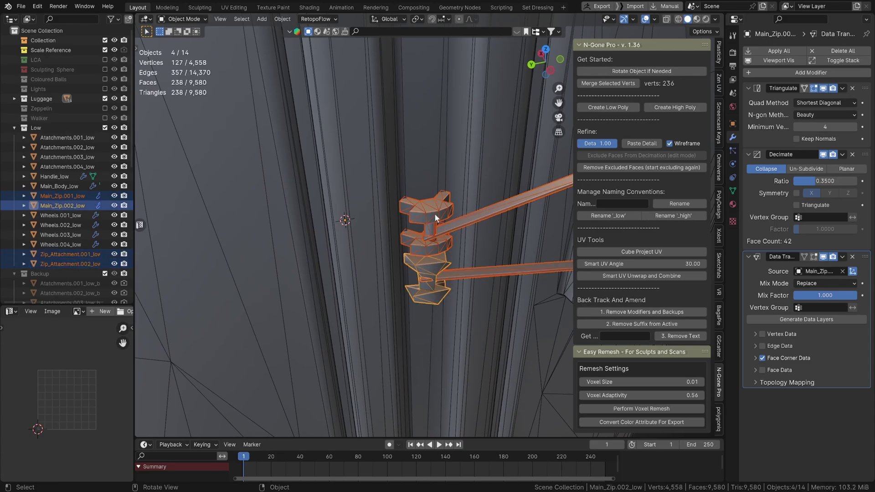
left_click(644, 144)
Select all four low-poly wheels beneath the suitcase.
scroll(435, 245, "down", 5)
middle_click_drag(436, 245, 344, 323)
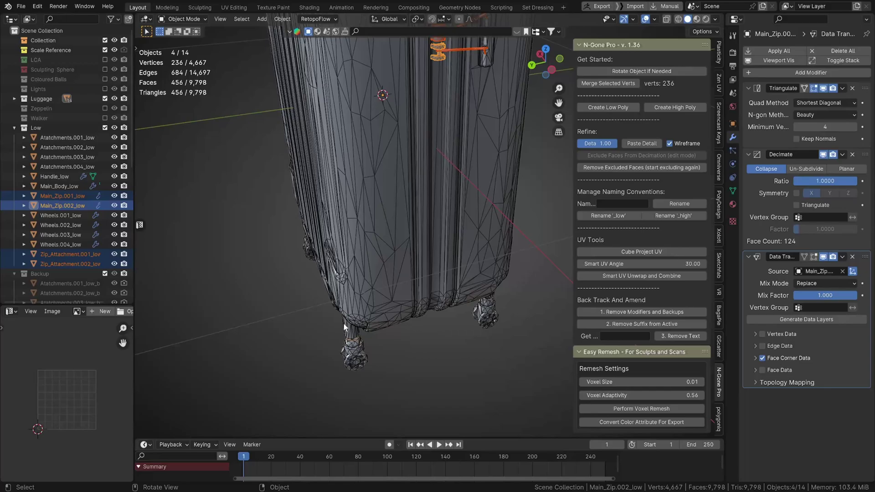
scroll(343, 323, "up", 3)
middle_click_drag(334, 396, 417, 245, "shift")
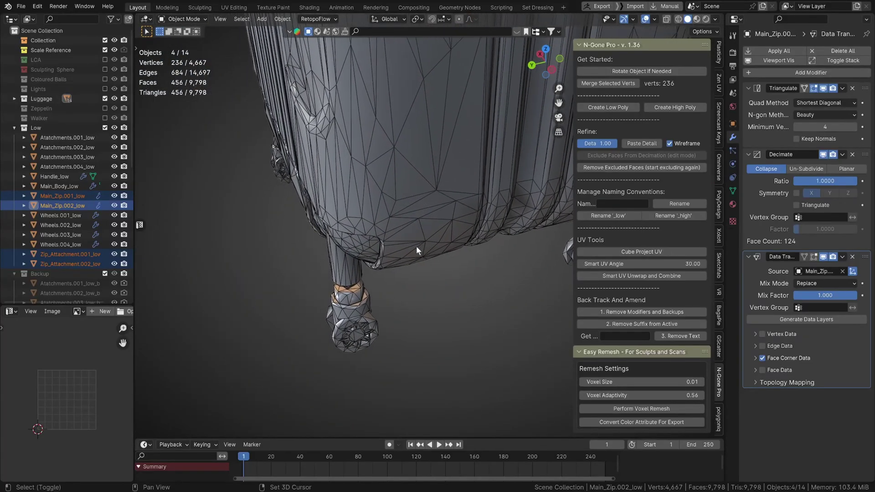
left_click(355, 339)
scroll(355, 331, "up", 3)
scroll(421, 369, "down", 6)
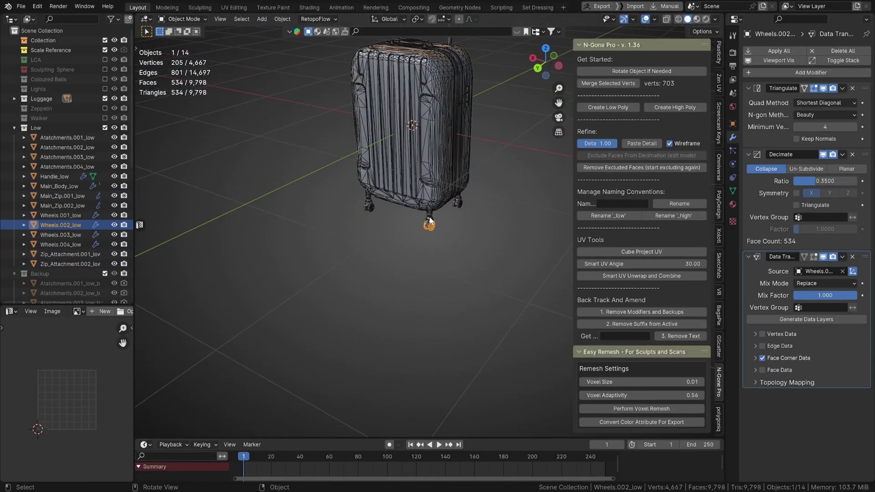
scroll(401, 230, "up", 4)
middle_click_drag(379, 239, 550, 267, "shift")
left_click(341, 221, "shift")
left_click(527, 209, "shift")
left_click(385, 240, "shift")
Set the active wheel's detail to 0.52 and check its rim and spokes.
scroll(374, 264, "up", 3)
middle_click_drag(375, 265, 443, 267, "shift")
scroll(426, 273, "down", 3)
scroll(443, 267, "up", 2)
left_click_drag(601, 144, 582, 144)
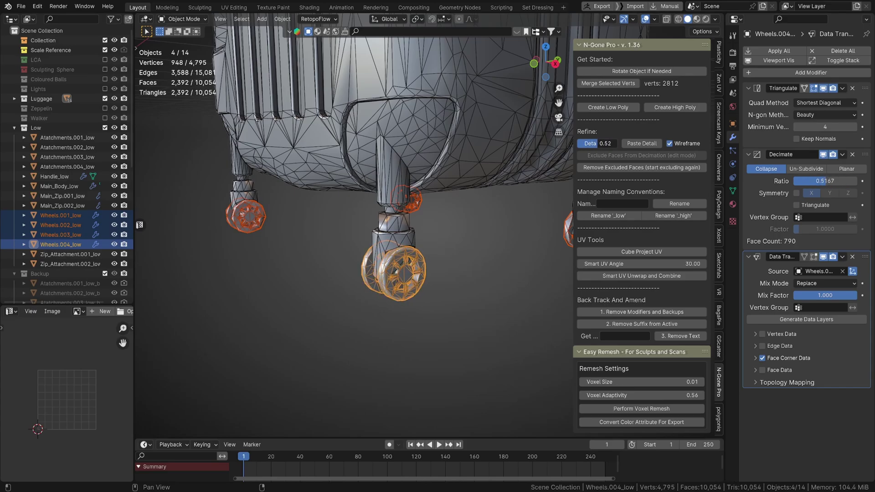
scroll(289, 304, "up", 3)
middle_click_drag(289, 304, 306, 307)
scroll(446, 274, "down", 1)
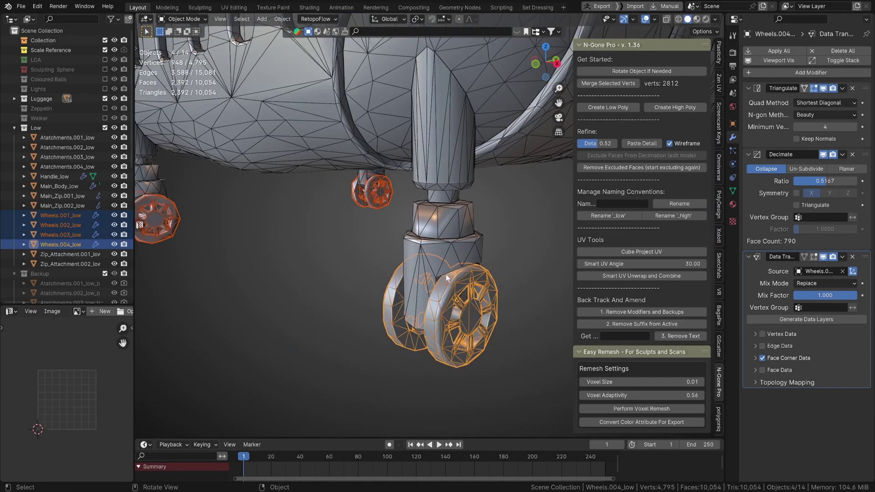
scroll(472, 258, "up", 3)
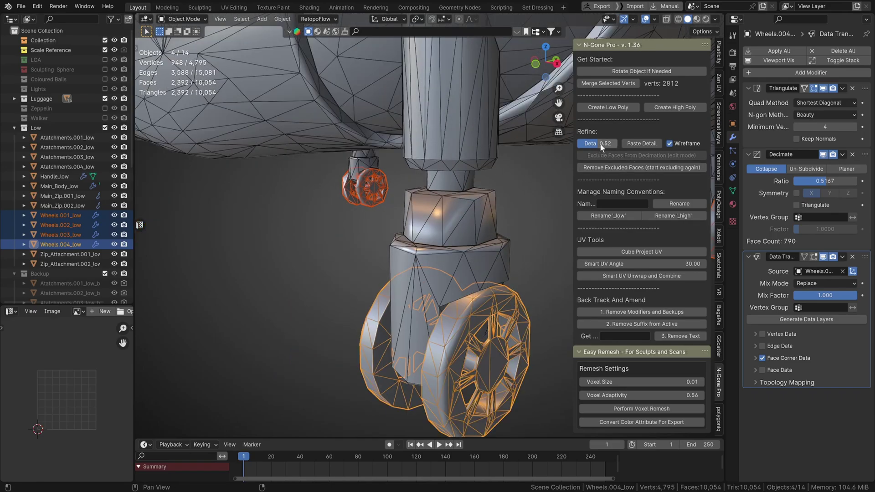
left_click_drag(600, 143, 601, 143)
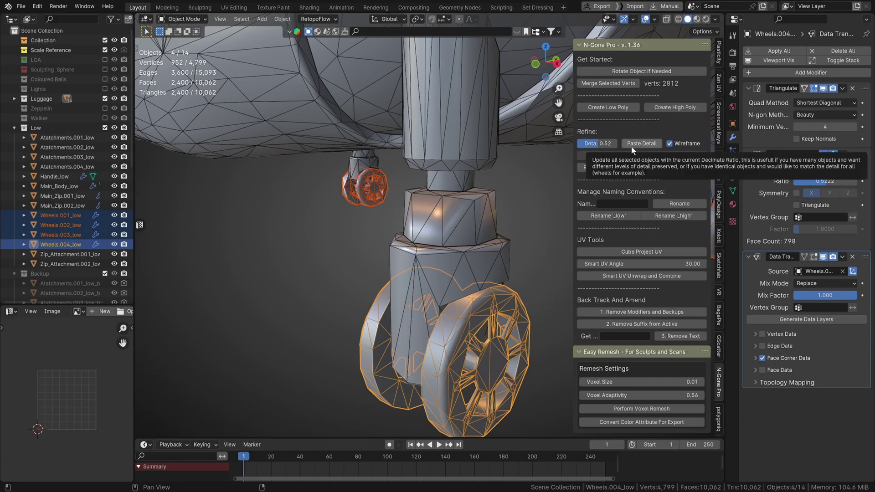
Paste the active wheel's detail onto the other selected wheels and check the resulting meshes.
scroll(507, 233, "down", 5)
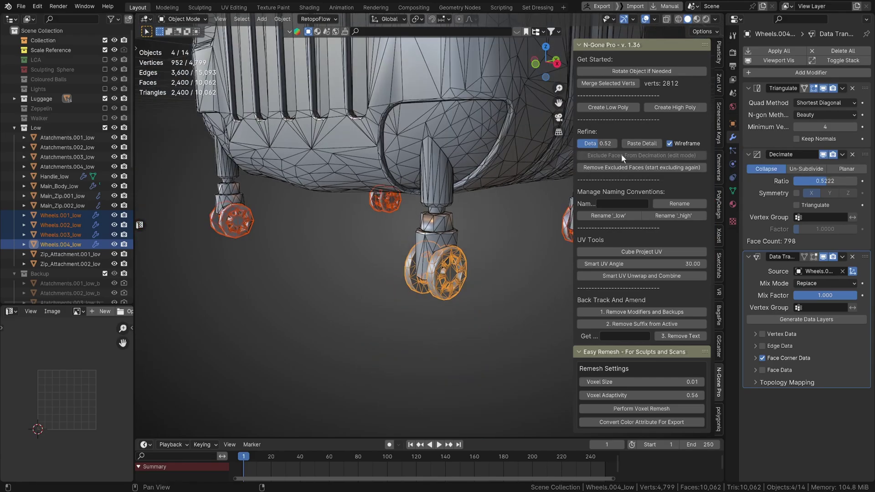
left_click(633, 144)
scroll(395, 313, "up", 2)
middle_click_drag(394, 313, 411, 278)
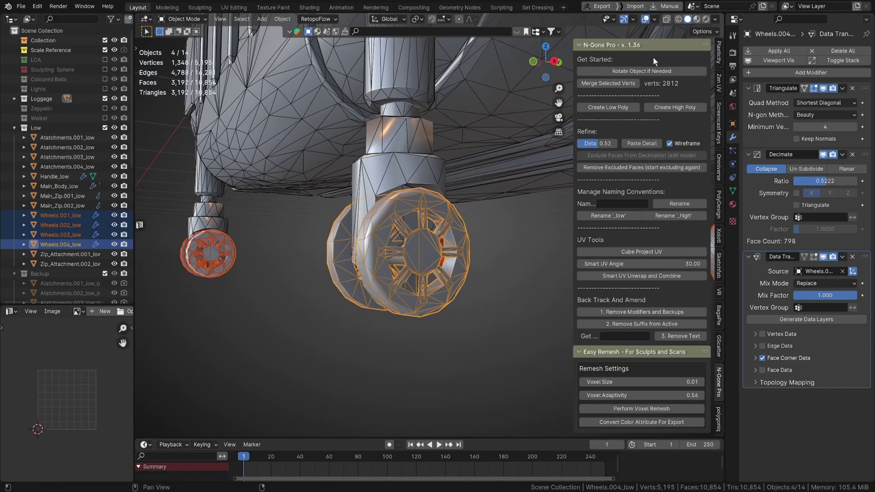
Turn the viewport's wireframe overlay off and back on.
left_click(655, 20)
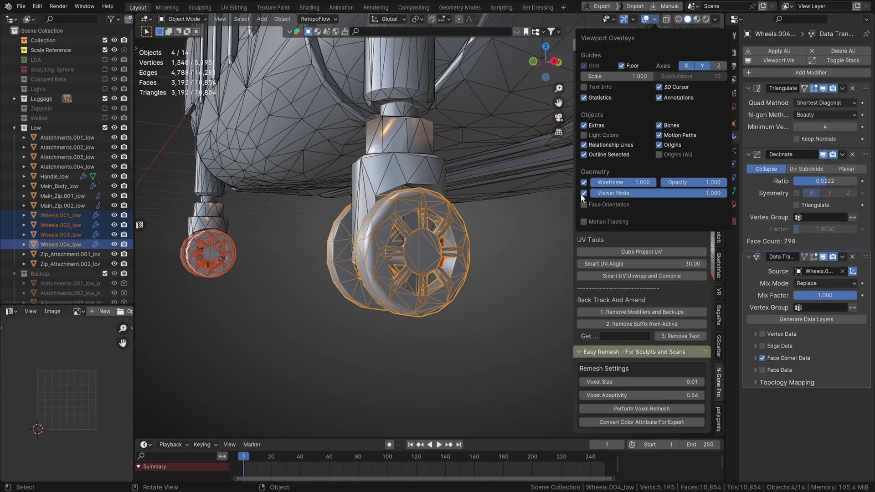
left_click(584, 182)
left_click(584, 182)
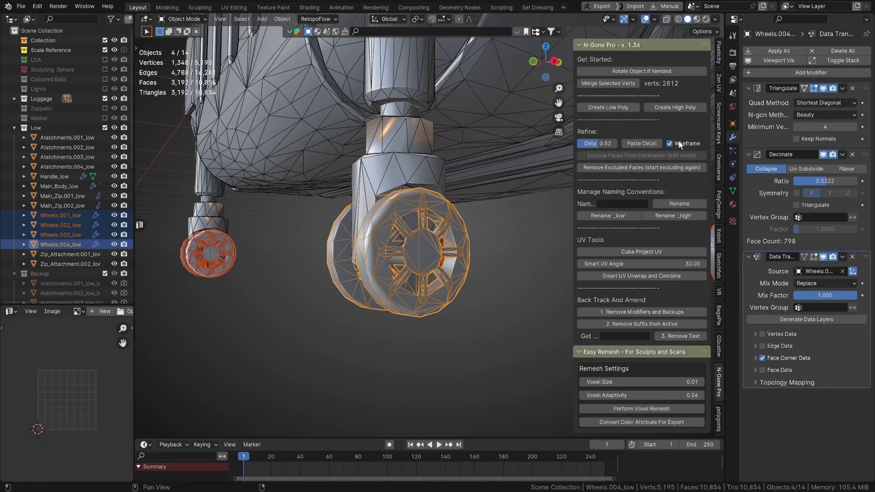
Deselect the wheels and select the four low-poly attachments that hold them to the suitcase.
middle_click_drag(458, 208, 410, 260)
scroll(347, 284, "down", 3)
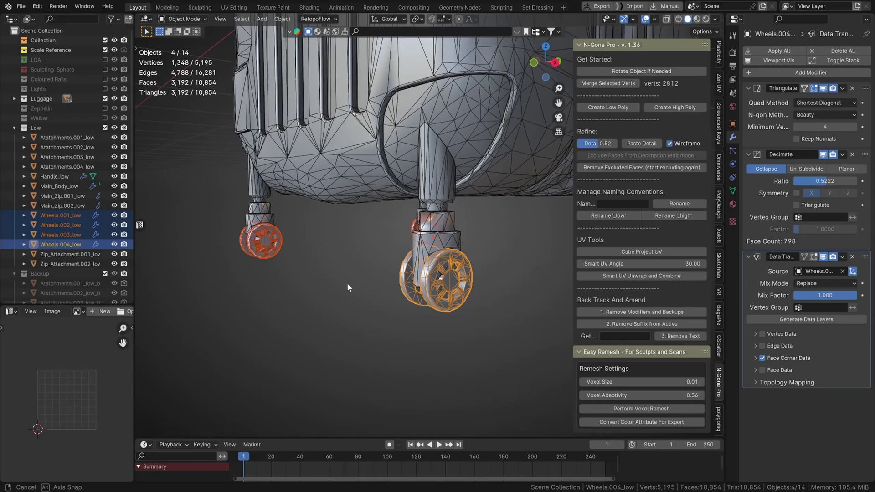
left_click(470, 280)
middle_click_drag(348, 283, 398, 291)
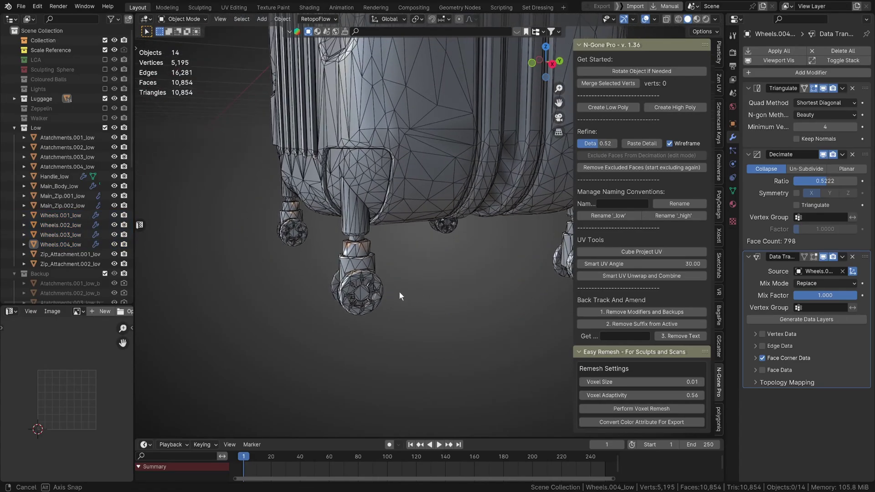
scroll(363, 278, "up", 3)
scroll(363, 277, "up", 2)
left_click(347, 277)
middle_click_drag(433, 267, 368, 285, "shift")
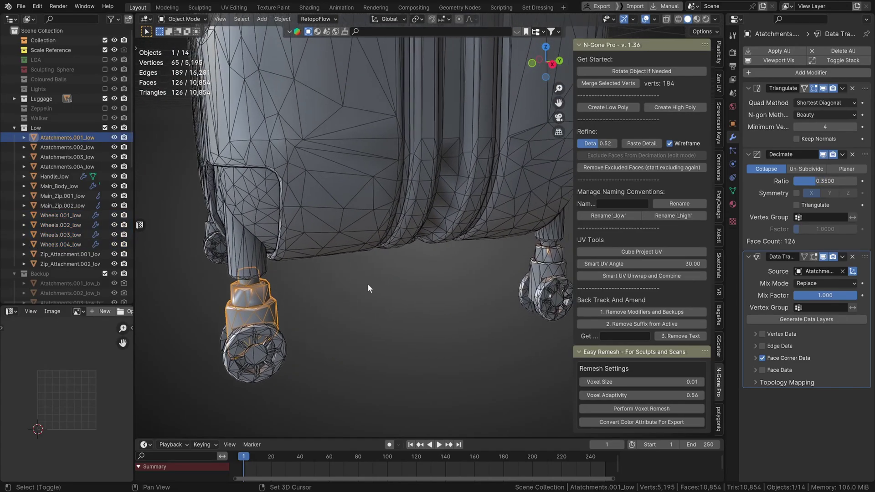
left_click(538, 275, "shift")
middle_click_drag(302, 305, 332, 330)
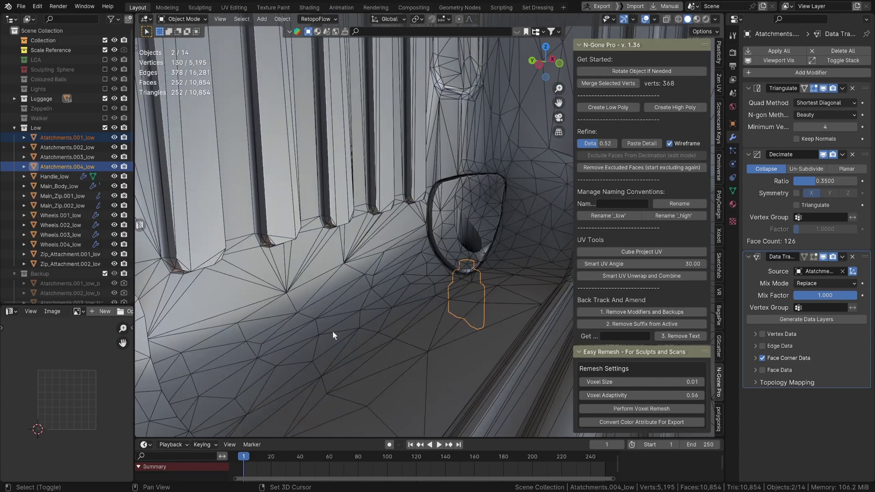
scroll(332, 330, "down", 10)
scroll(503, 222, "up", 3)
middle_click_drag(504, 223, 407, 278)
left_click(493, 256, "shift")
left_click(417, 273, "shift")
Set the active wheel attachment's detail to 0.59 and paste it onto the other three attachments.
scroll(434, 297, "up", 2)
left_click_drag(608, 143, 609, 143)
middle_click_drag(435, 319, 450, 277)
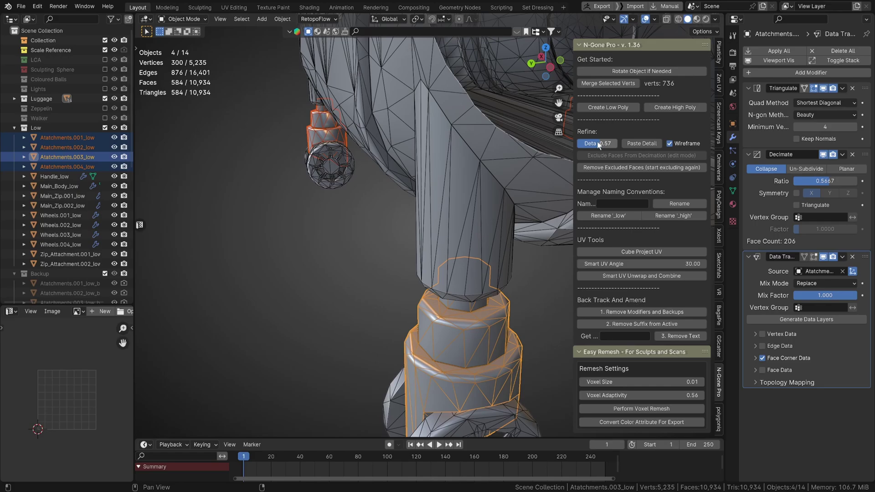
left_click_drag(609, 143, 608, 143)
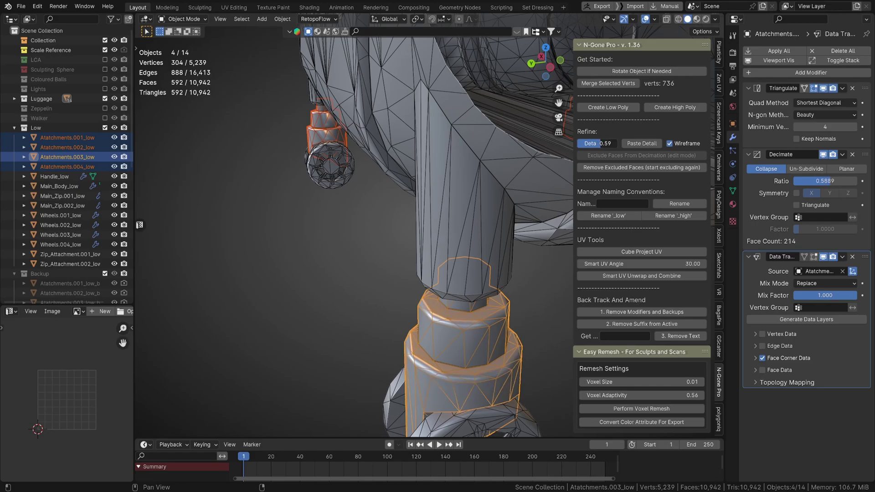
scroll(306, 261, "down", 3)
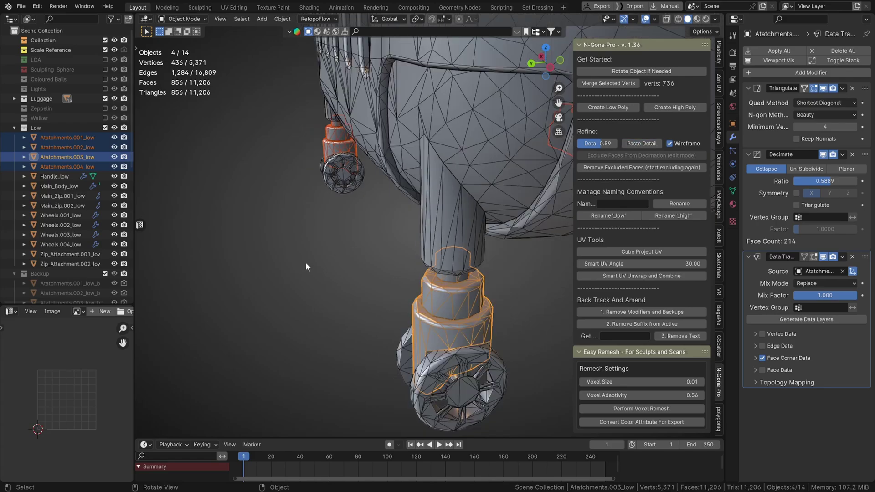
Select the extended low-poly handle on the suitcase and set its detail to 0.36.
middle_click_drag(306, 262, 392, 387)
scroll(400, 258, "down", 6)
scroll(436, 196, "down", 2)
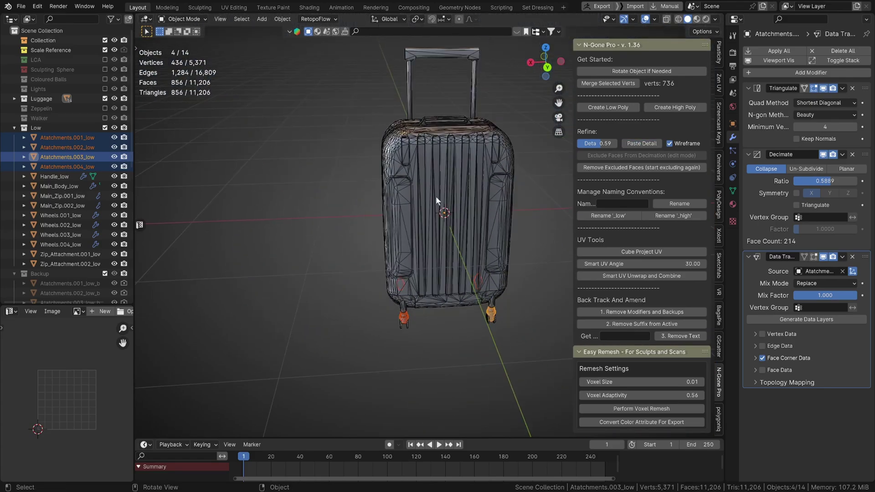
middle_click_drag(436, 196, 435, 287)
left_click(435, 186)
scroll(428, 199, "up", 4)
middle_click_drag(423, 199, 452, 214)
left_click_drag(606, 145, 603, 144)
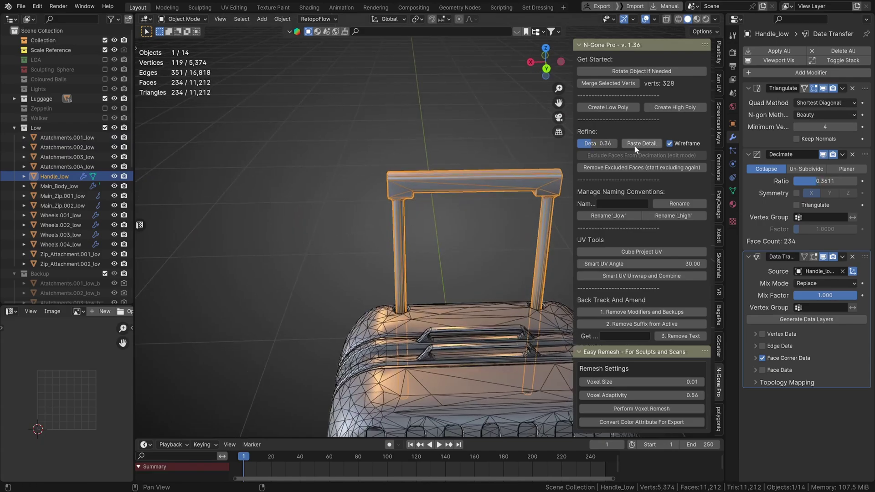
Deselect the handle and turn off the wireframe display.
middle_click_drag(479, 152, 376, 149)
left_click(377, 151)
middle_click_drag(451, 172, 395, 178)
left_click(673, 145)
scroll(418, 291, "down", 3)
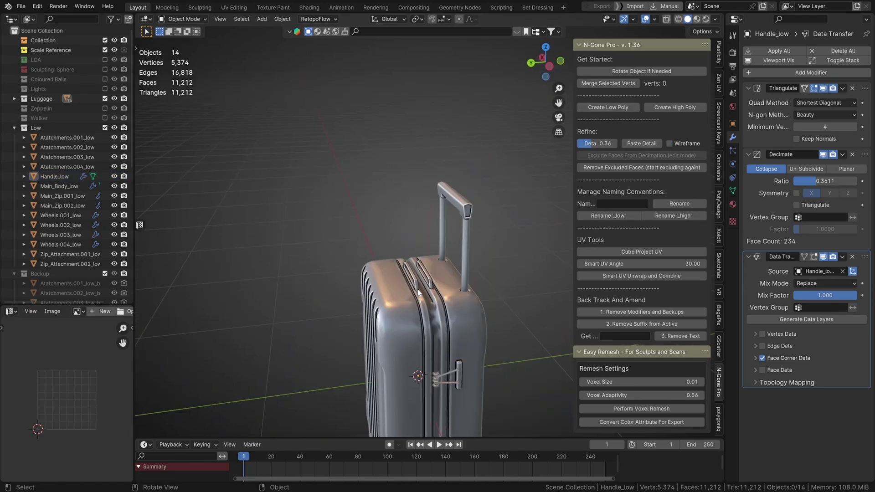
Select the suitcase's low-poly main body and set its detail to 0.37.
middle_click_drag(419, 293, 453, 228)
left_click(472, 267)
scroll(457, 279, "up", 4)
left_click_drag(592, 143, 592, 143)
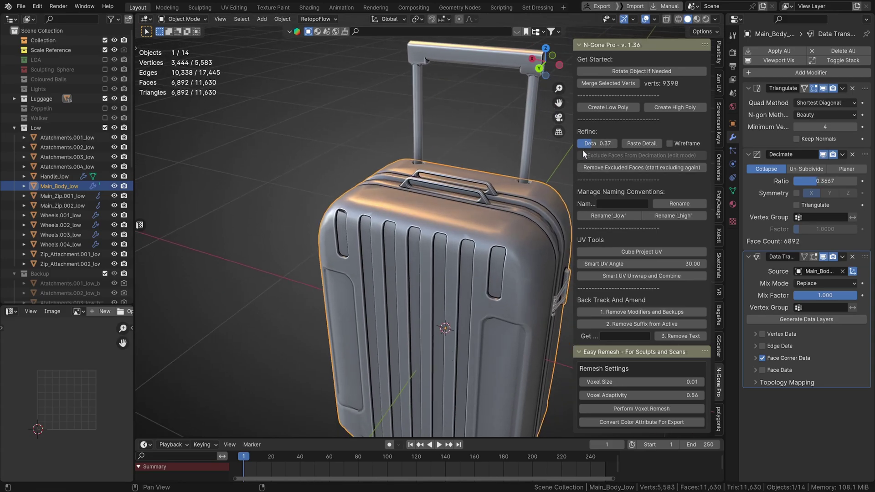
Select all the low-poly suitcase parts and hide them.
scroll(478, 215, "down", 4)
left_click_drag(298, 105, 460, 379)
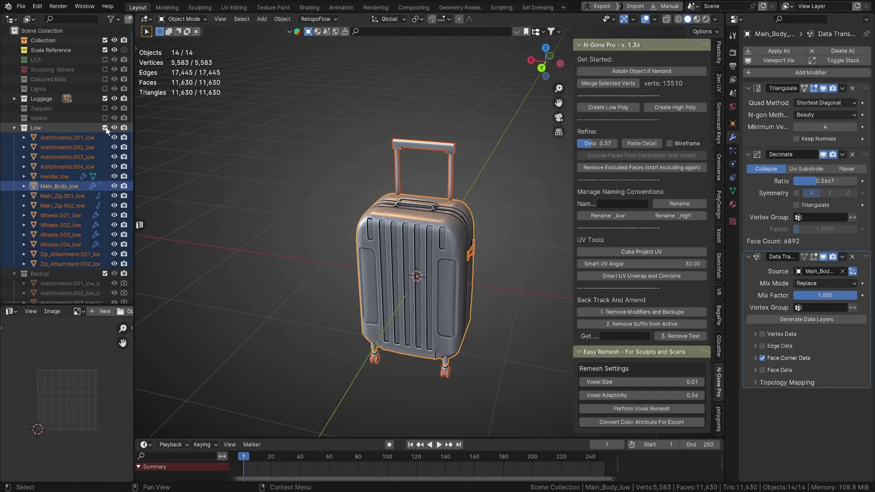
left_click(106, 98)
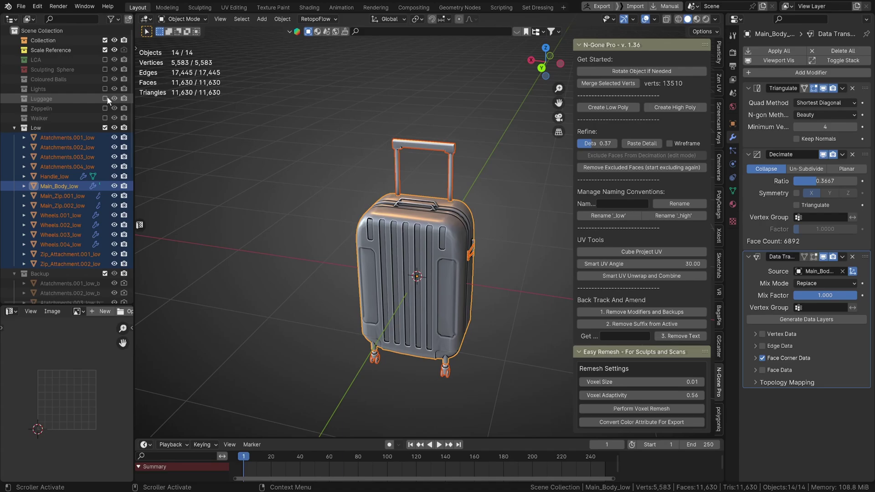
left_click(106, 98)
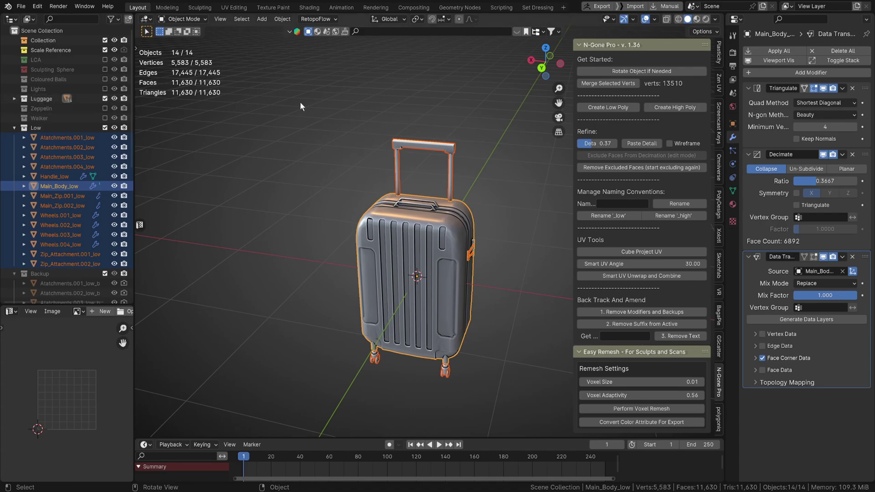
left_click_drag(300, 102, 487, 391)
key("h")
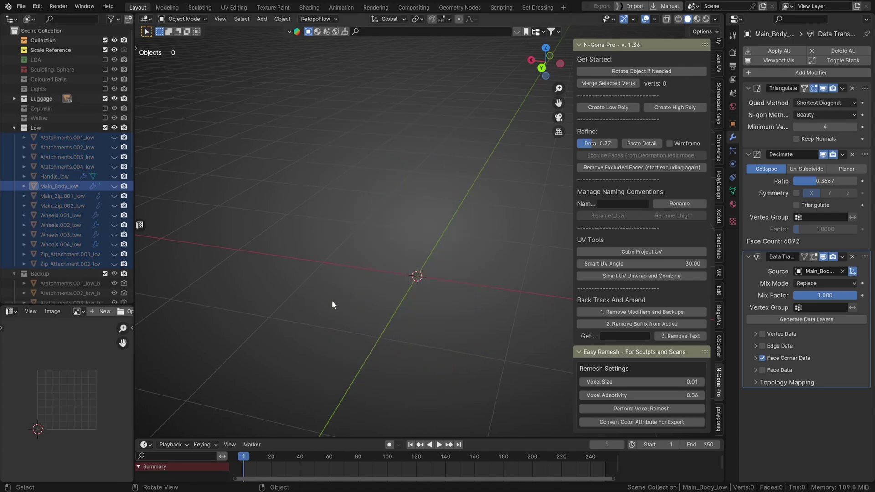
Collapse the Backup and Data collections in the outliner.
scroll(58, 248, "down", 6)
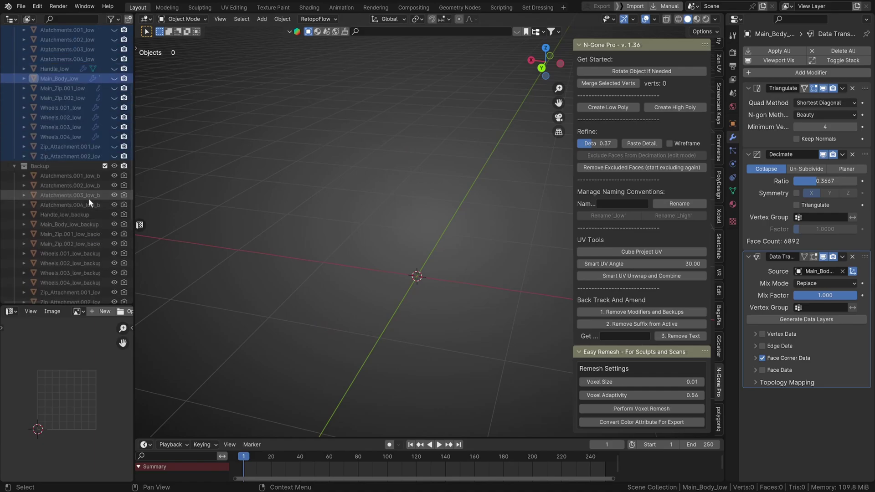
scroll(99, 168, "up", 2)
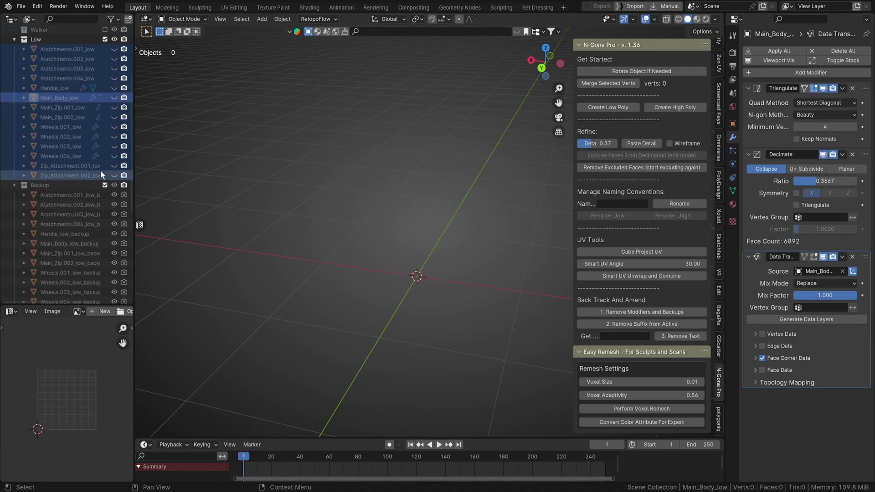
scroll(14, 187, "down", 2)
left_click(14, 167)
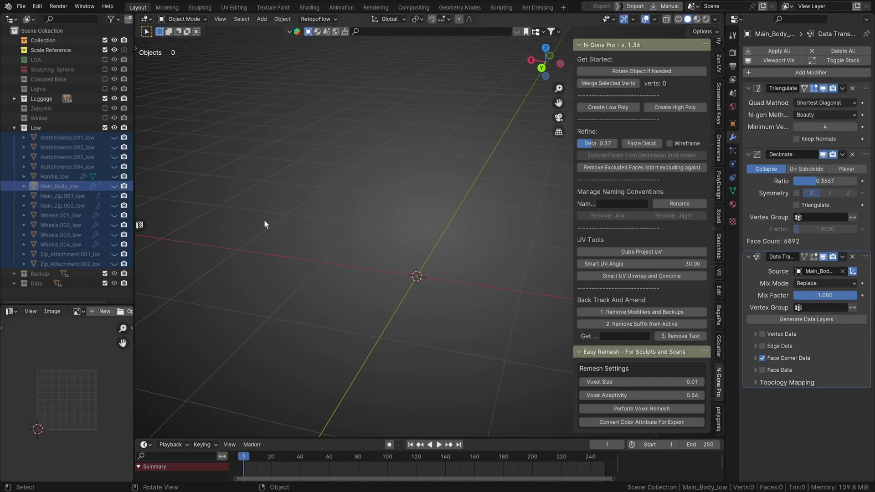
Enable the Zeppelin collection and make its Pipe.001 object the active selection, framed in the viewport.
middle_click_drag(264, 221, 277, 233)
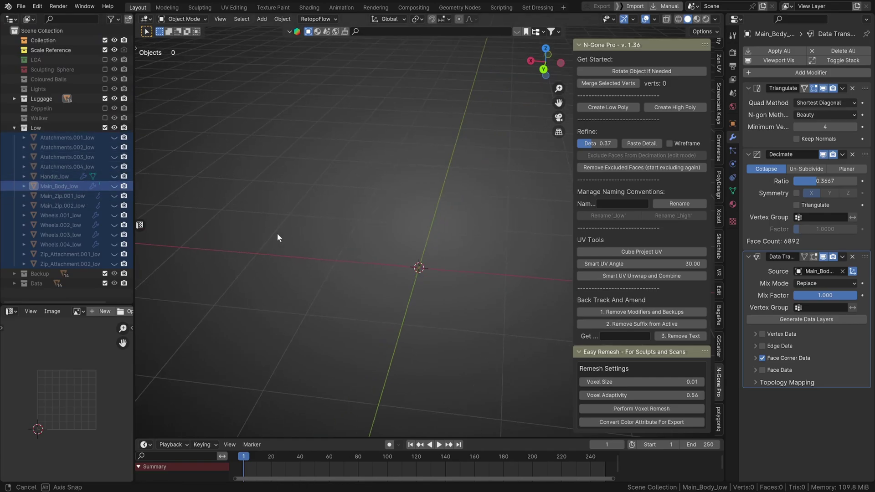
left_click(105, 108)
left_click(51, 118)
key("KP_Decimal")
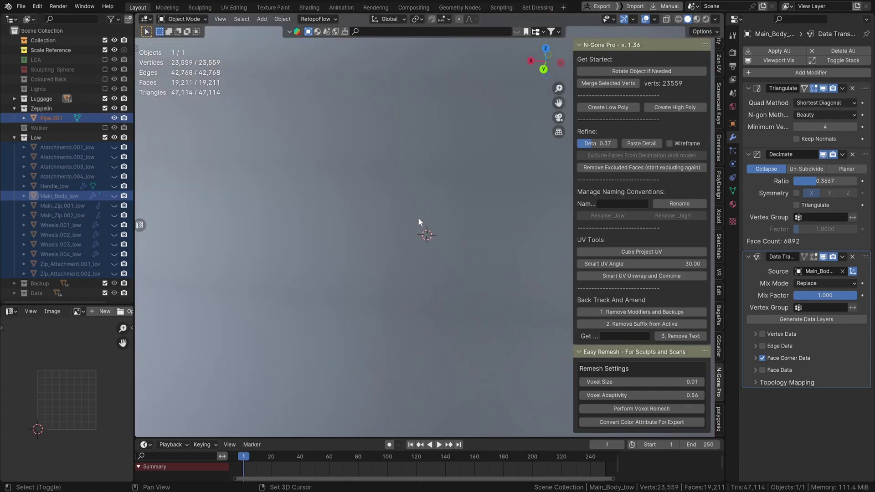
key("shift+c")
middle_click_drag(418, 218, 438, 223)
scroll(434, 237, "up", 5)
middle_click_drag(424, 254, 290, 248)
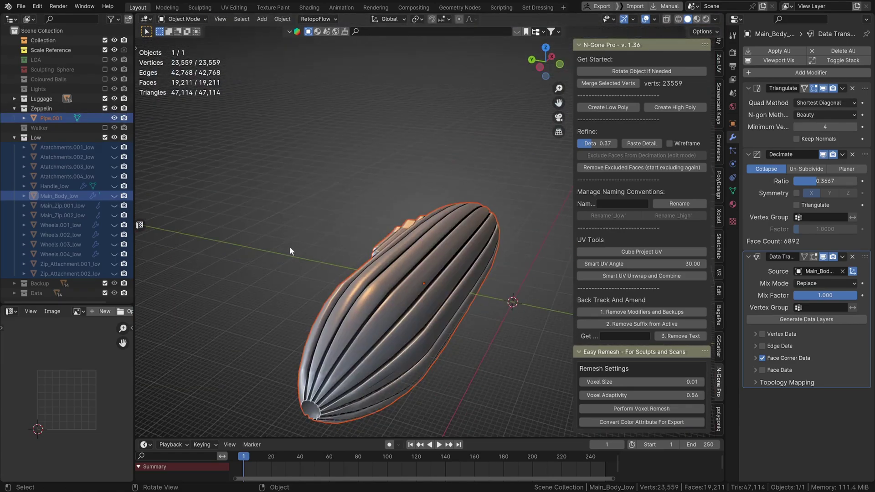
left_click(338, 301)
scroll(338, 301, "up", 2)
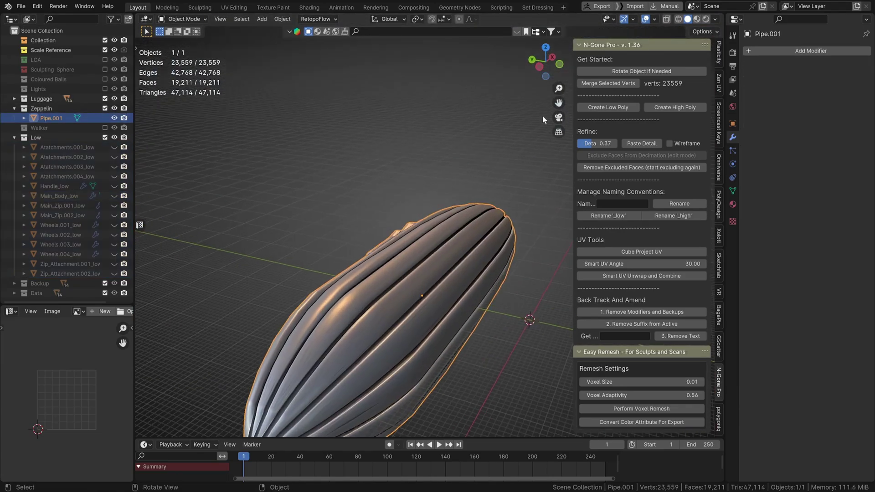
Create a low-poly version of the zeppelin and set its detail to 0.08.
left_click(617, 108)
middle_click_drag(431, 243, 479, 183)
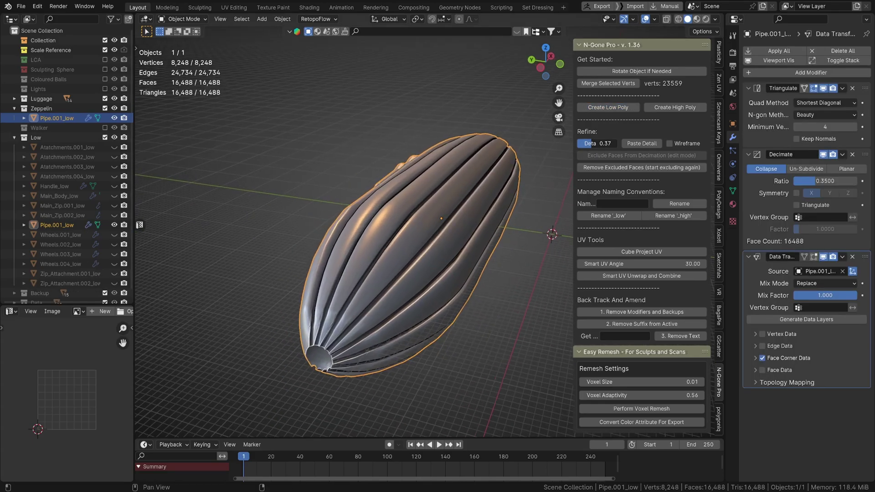
mouse_move(592, 143)
left_mouse_down()
mouse_move(609, 143)
mouse_move(582, 143)
left_mouse_up()
middle_click_drag(425, 188, 584, 101)
Try rotating the low-poly zeppelin upright and raising its detail while checking the surface shading.
left_click(635, 72)
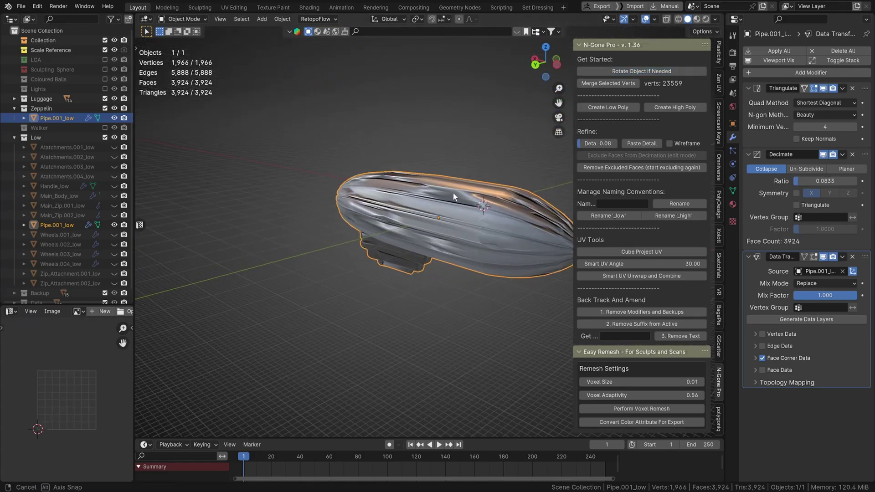
middle_click_drag(453, 193, 474, 196)
scroll(346, 255, "up", 3)
middle_click_drag(347, 255, 374, 215)
middle_click_drag(285, 228, 348, 233)
scroll(339, 237, "down", 1)
middle_click_drag(425, 201, 445, 197)
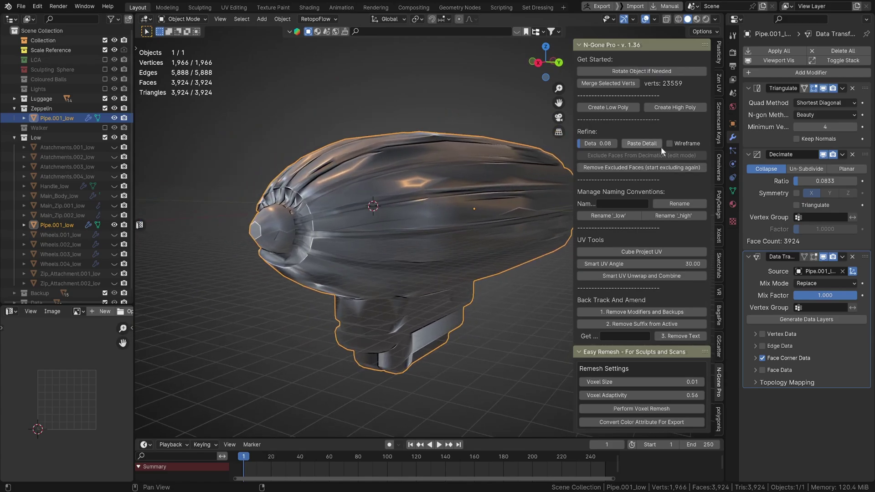
left_click_drag(585, 144, 608, 144)
middle_click_drag(353, 205, 356, 236)
scroll(356, 237, "down", 2)
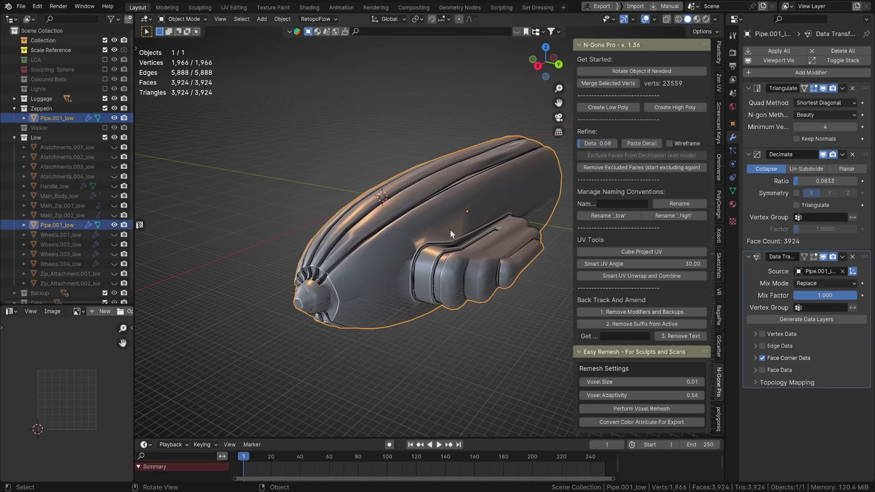
Strip the modifiers, backups and name suffix from the zeppelin, and rotate the original mesh so the gondola hangs underneath.
left_click(629, 313)
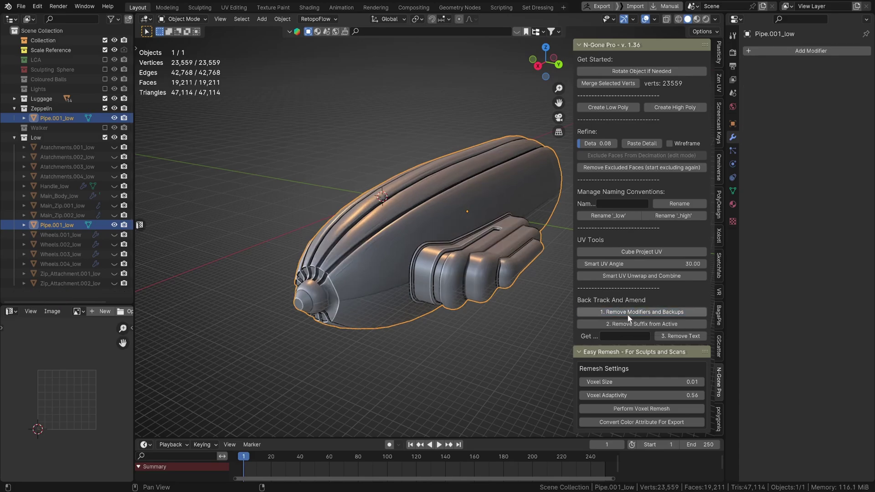
left_click(633, 326)
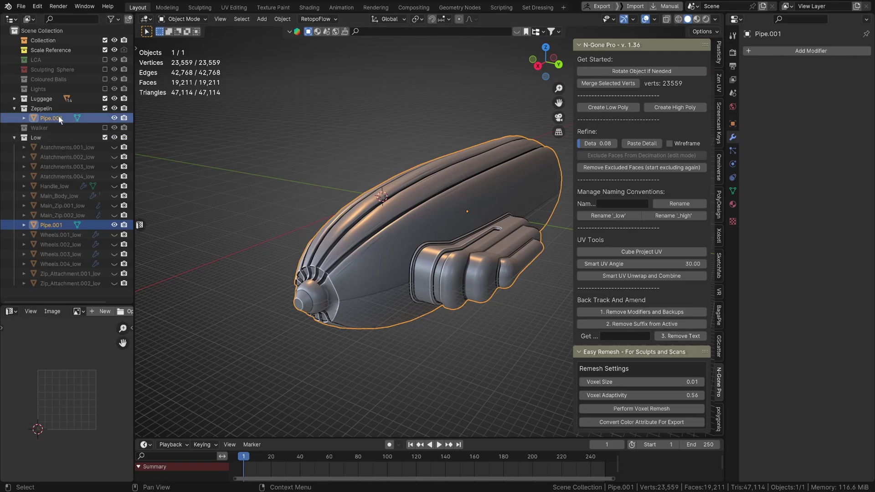
left_click(651, 70)
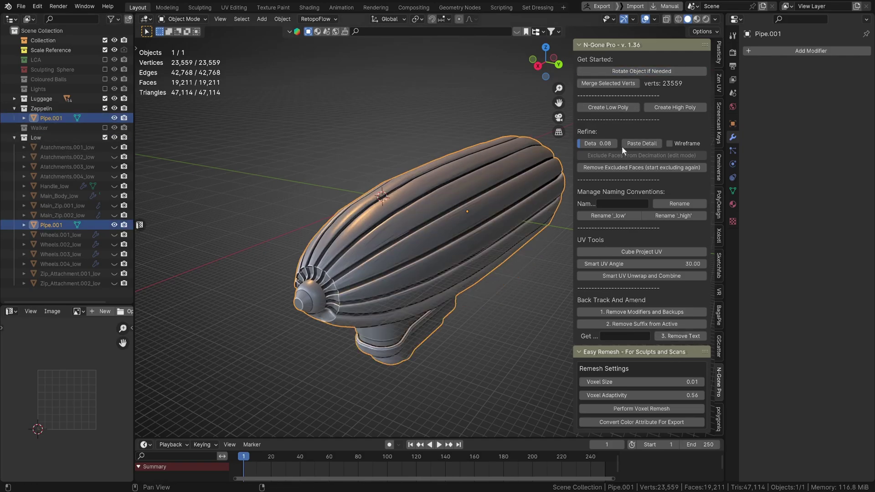
Delete the old Low collection and create a fresh low-poly version of the zeppelin's Pipe.001 object.
left_click(619, 109)
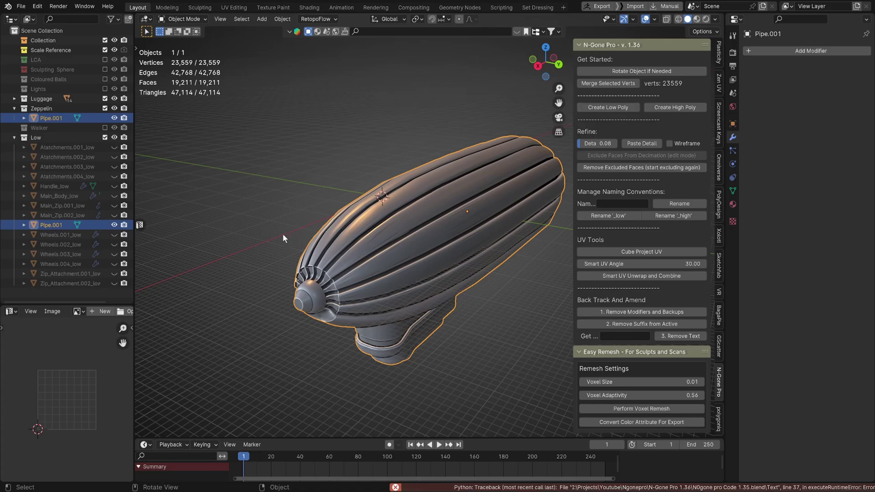
left_click(37, 138)
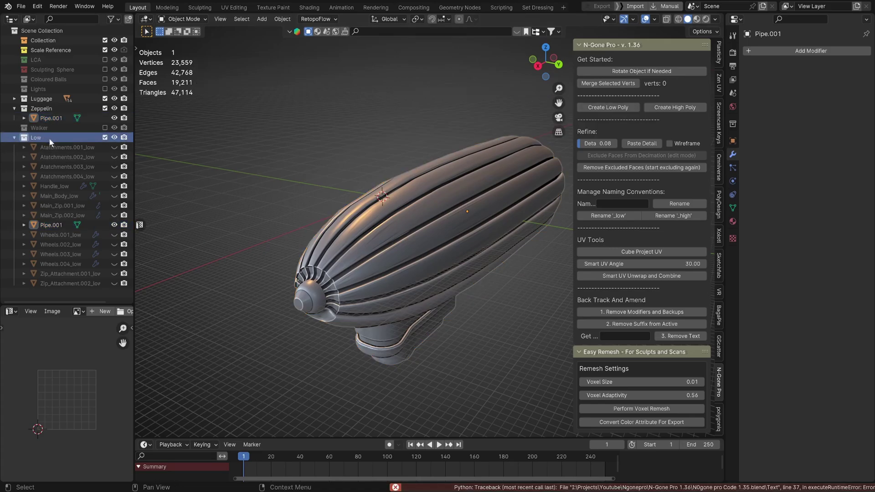
key("x")
left_click(58, 118)
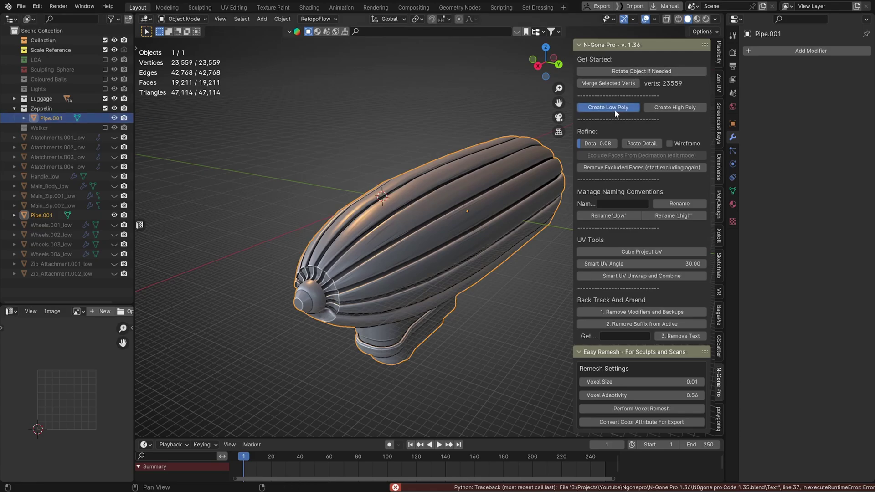
mouse_move(433, 281)
middle_mouse_down()
mouse_move(451, 288)
mouse_move(426, 267)
mouse_move(447, 274)
middle_mouse_up()
scroll(450, 288, "up", 3)
scroll(426, 267, "down", 4)
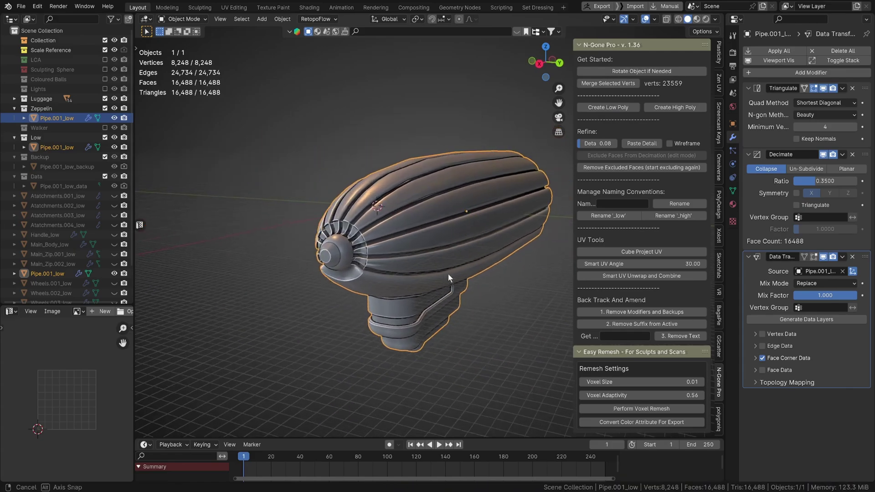
Select the low-poly zeppelin and set its detail to 0.68.
left_click(406, 234)
middle_click_drag(443, 242, 455, 265)
scroll(395, 232, "up", 3)
scroll(450, 256, "down", 2)
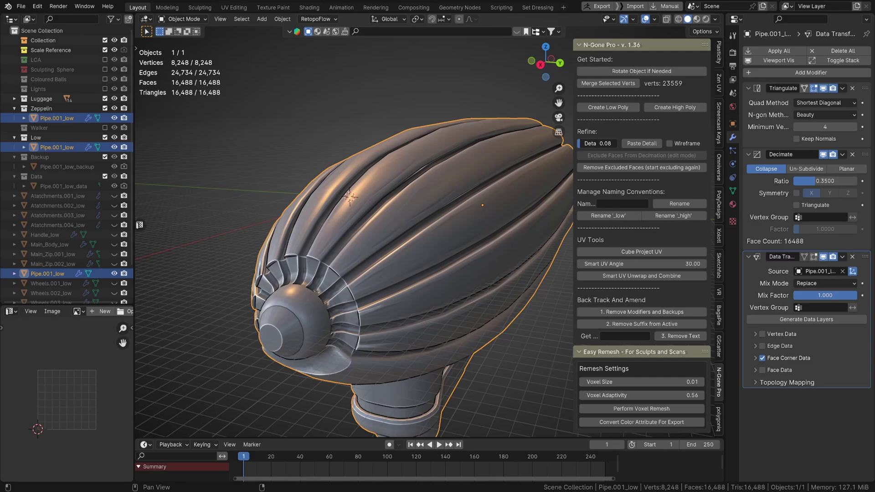
left_click_drag(581, 143, 608, 143)
scroll(371, 291, "up", 4)
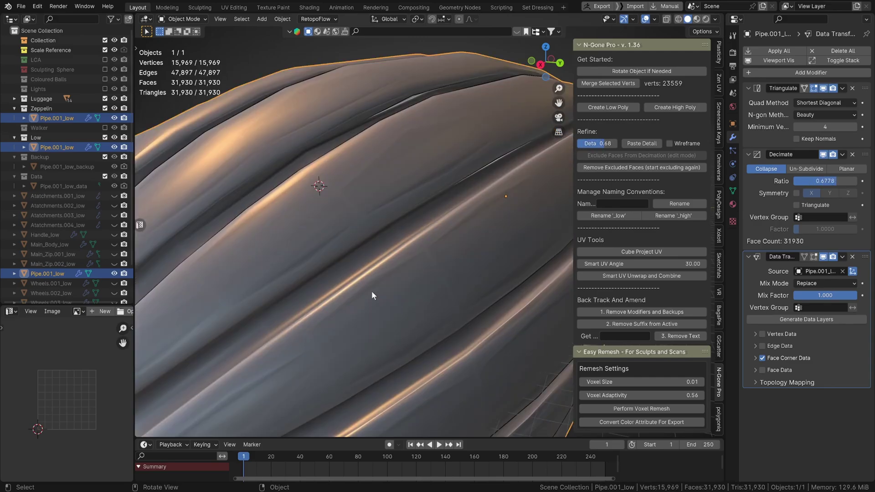
scroll(387, 289, "down", 5)
middle_click_drag(377, 281, 343, 278)
scroll(435, 250, "down", 3)
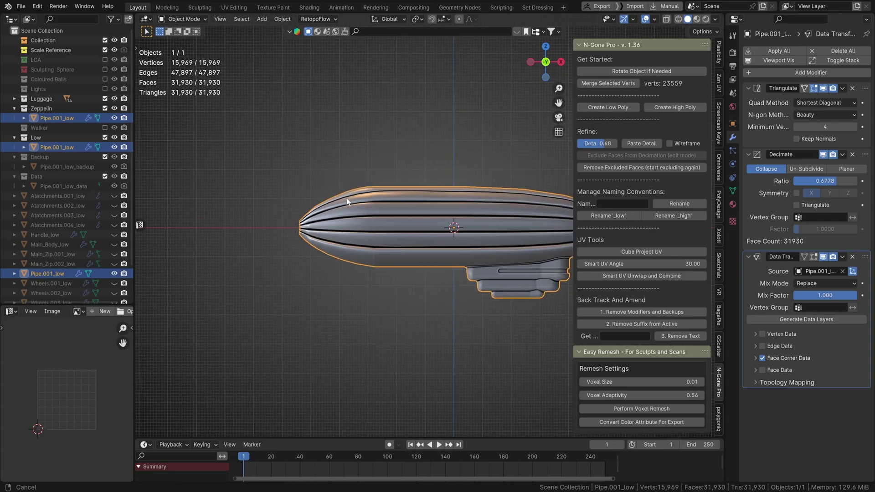
In see-through Edit Mode, select the faces of the zeppelin's nose half with the gondola and exclude them from decimation.
scroll(413, 162, "up", 2)
middle_click_drag(434, 211, 404, 234, "shift")
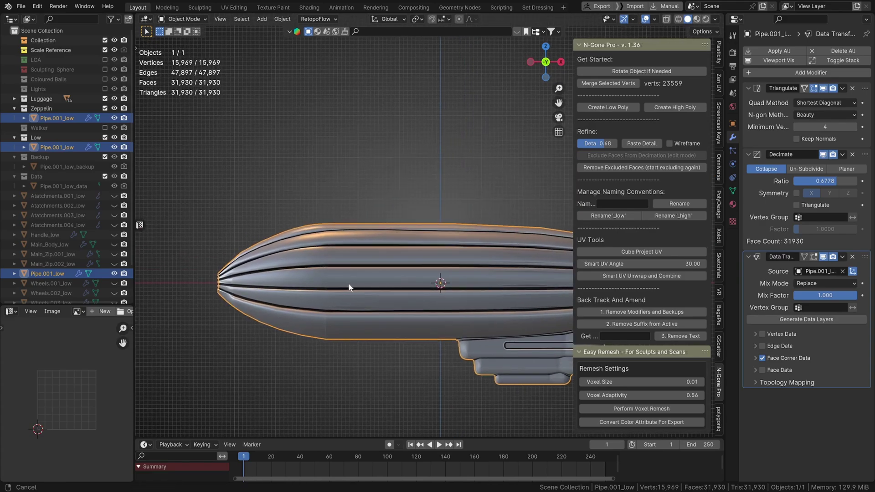
scroll(356, 286, "down", 1)
middle_click_drag(355, 287, 437, 289, "shift")
scroll(501, 273, "down", 1)
middle_click_drag(274, 223, 416, 249)
scroll(416, 249, "up", 1)
middle_click_drag(329, 253, 290, 206)
key("Tab")
key("alt+z")
left_click_drag(266, 165, 416, 345)
middle_click_drag(344, 262, 393, 272)
middle_click_drag(453, 212, 589, 265, "shift")
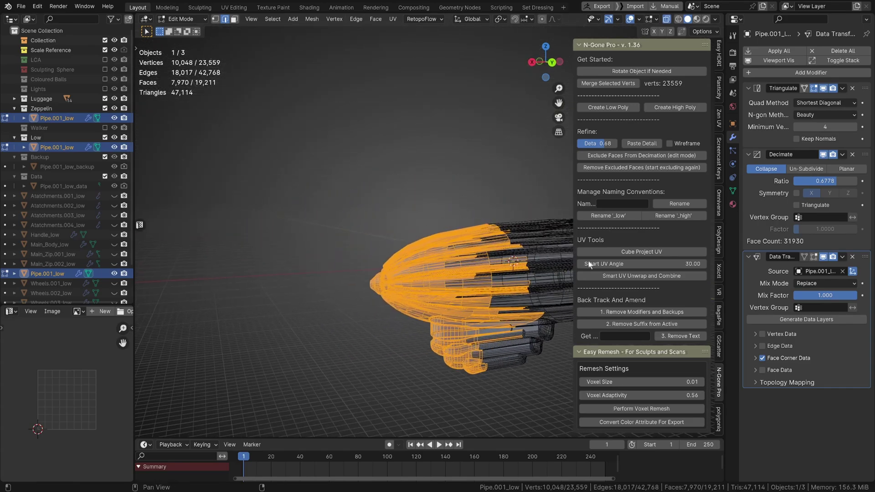
left_click(653, 160)
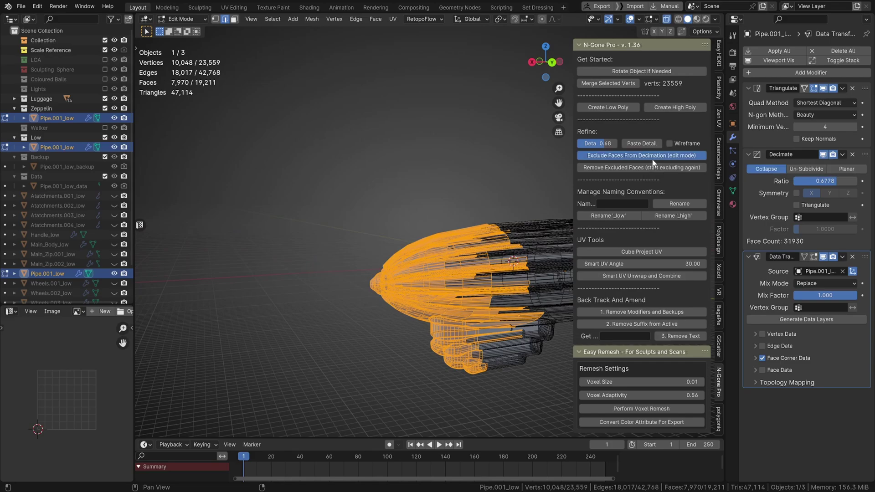
key("alt+z")
key("Tab")
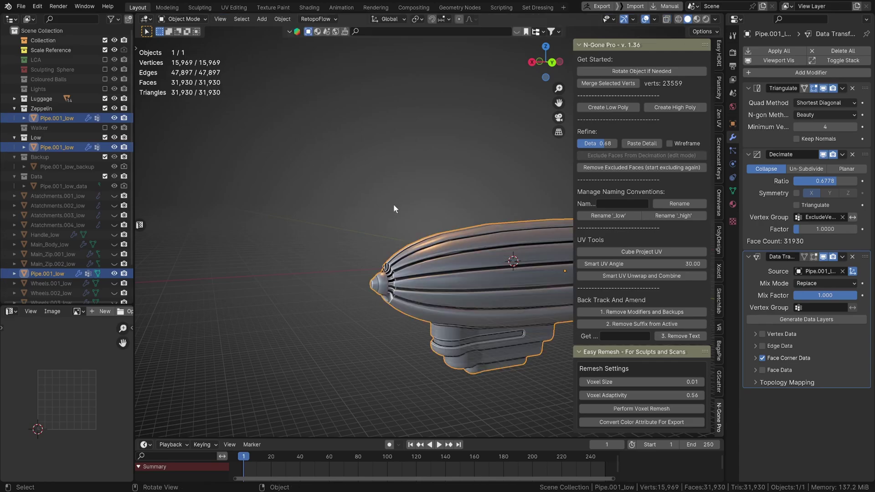
Lower the zeppelin's detail to 0.42 with the excluded faces kept out of the decimation.
scroll(412, 220, "up", 3)
middle_click_drag(393, 204, 383, 175)
scroll(319, 165, "down", 3)
scroll(395, 165, "down", 1)
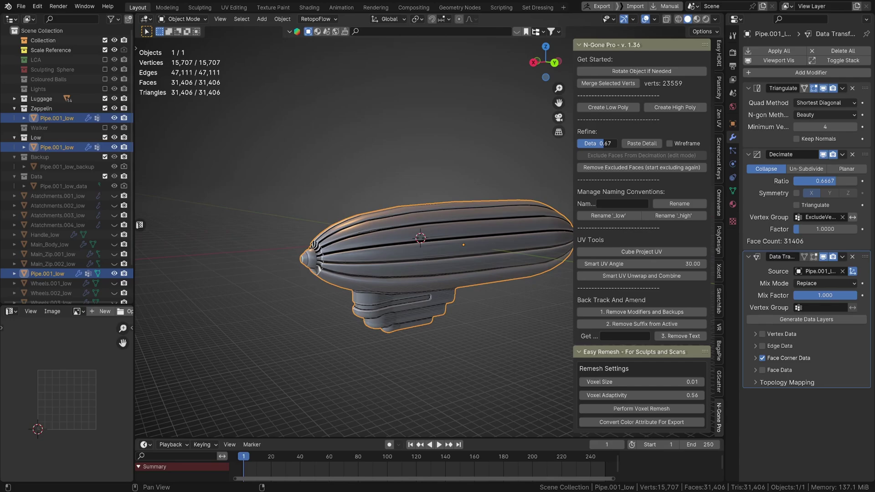
left_click_drag(603, 144, 594, 143)
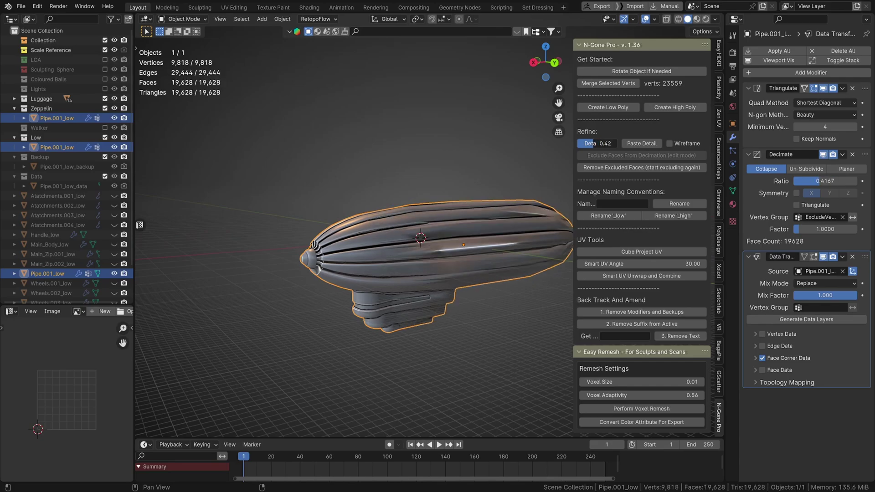
middle_click_drag(547, 168, 361, 273)
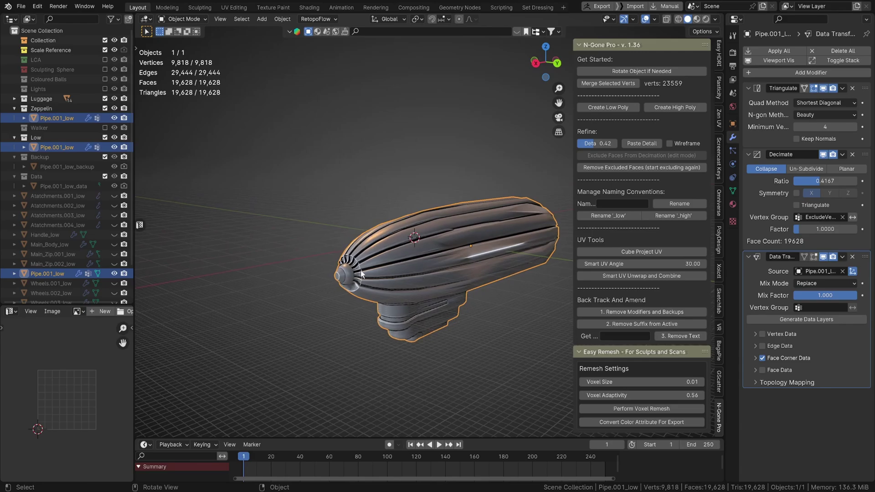
Delete the low-poly zeppelin and collapse the Backup and Data collections in the outliner.
key("Delete")
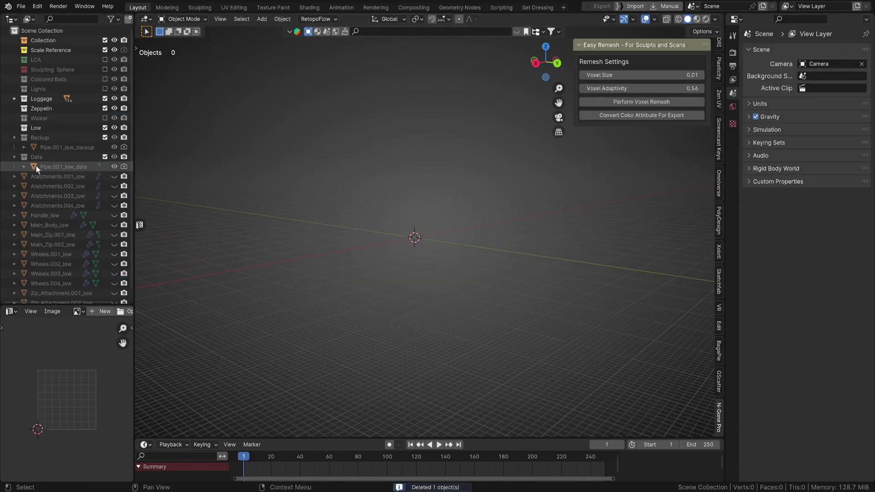
scroll(37, 166, "down", 1)
left_click(14, 129)
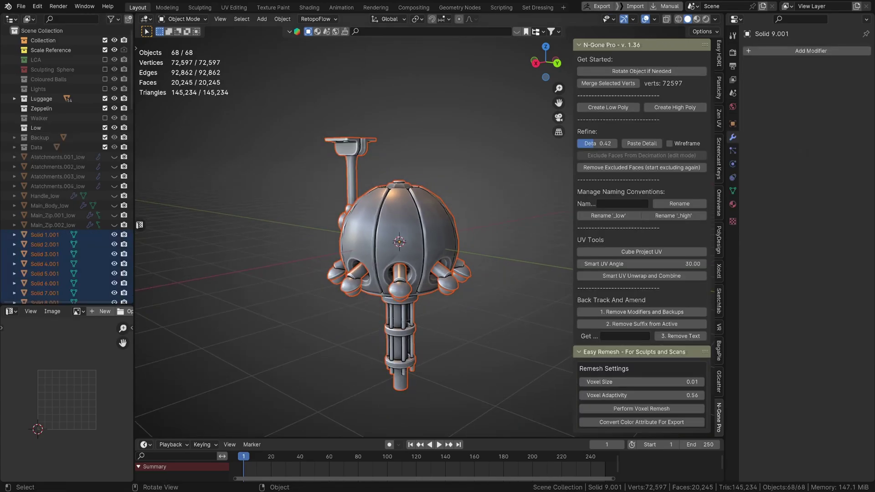
Rotate all the selected Solid parts of the spherical gun model and create low-poly versions of them.
middle_click_drag(396, 241, 375, 269)
scroll(381, 238, "down", 2)
middle_click_drag(390, 222, 433, 194, "shift")
scroll(460, 155, "up", 2)
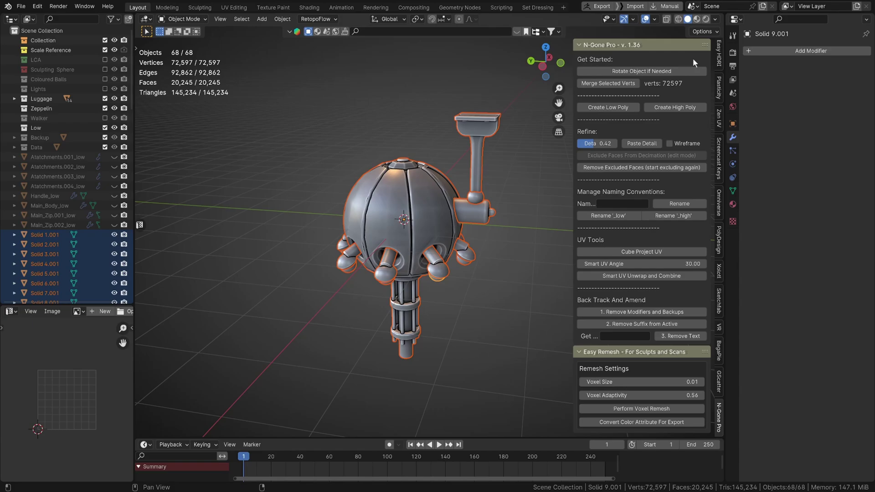
left_click(639, 72)
left_click(600, 108)
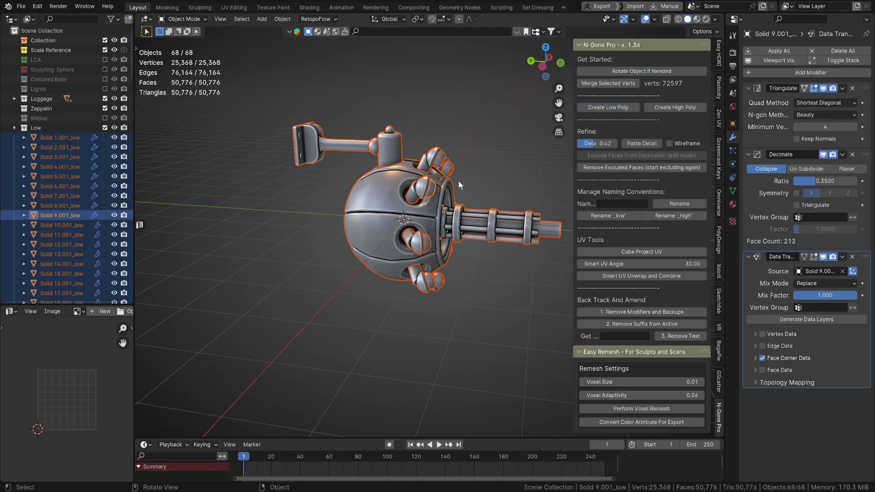
middle_click_drag(458, 180, 373, 215)
scroll(418, 231, "up", 4)
scroll(419, 232, "down", 3)
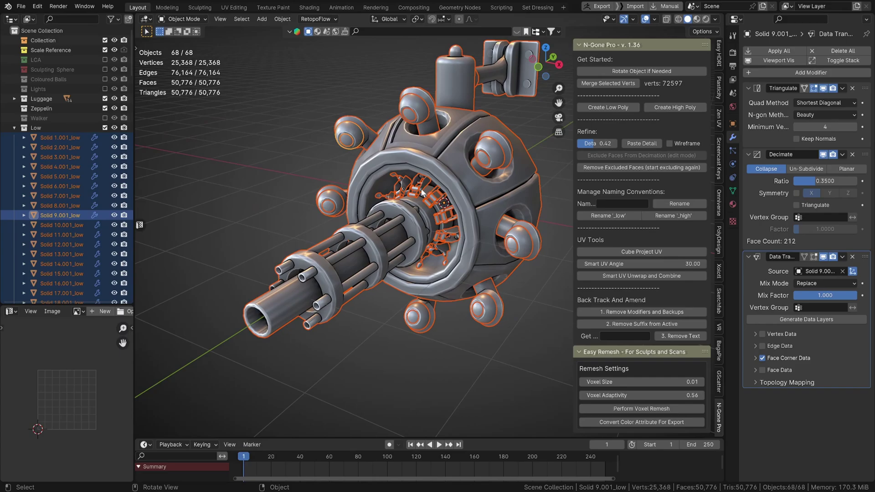
Select the gun model's main body, Solid 68_low, and set its detail to 0.51.
left_click(447, 172)
scroll(453, 168, "up", 3)
scroll(451, 173, "down", 2)
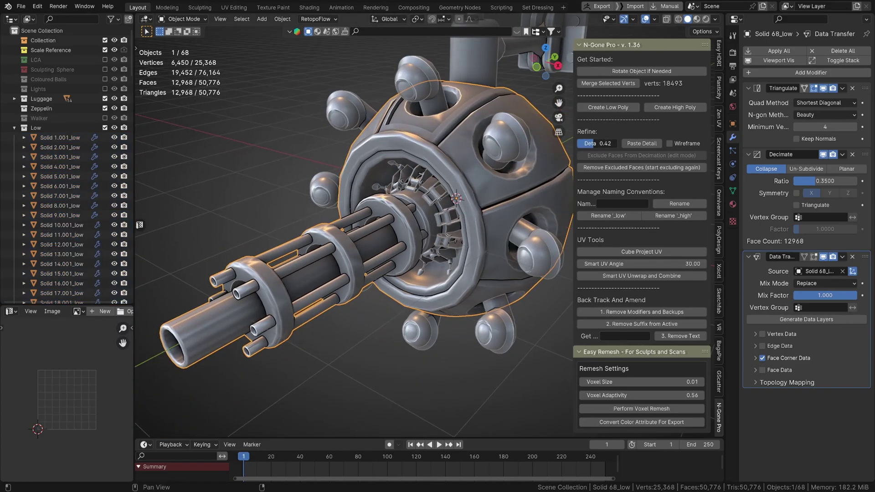
left_click_drag(594, 143, 598, 143)
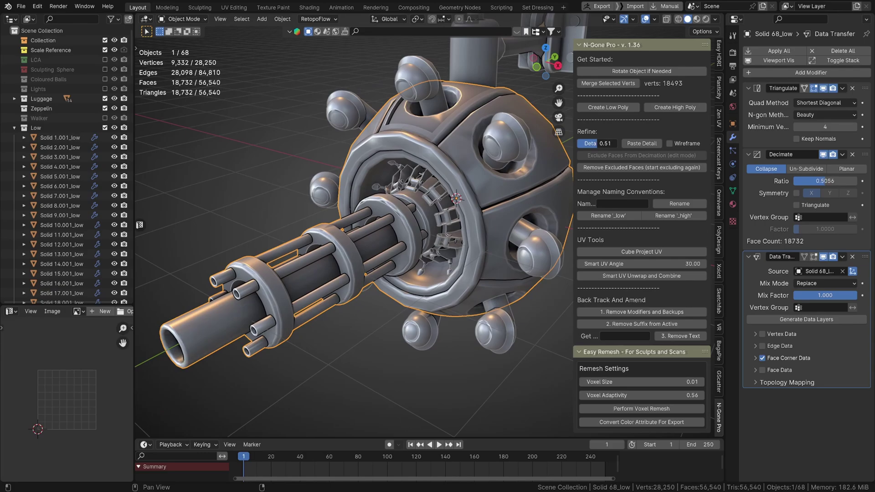
Turn on the wireframe display and set the main body's detail to 0.31.
left_click(669, 143)
scroll(470, 183, "up", 4)
middle_click_drag(419, 214, 569, 145)
left_click_drag(601, 145, 576, 145)
From the side view in Edit Mode, select the gun barrel assembly's faces, grow the selection and exclude them from decimation.
middle_click_drag(319, 219, 309, 193)
left_click_drag(200, 144, 362, 307)
key("Tab")
left_click_drag(232, 133, 363, 278)
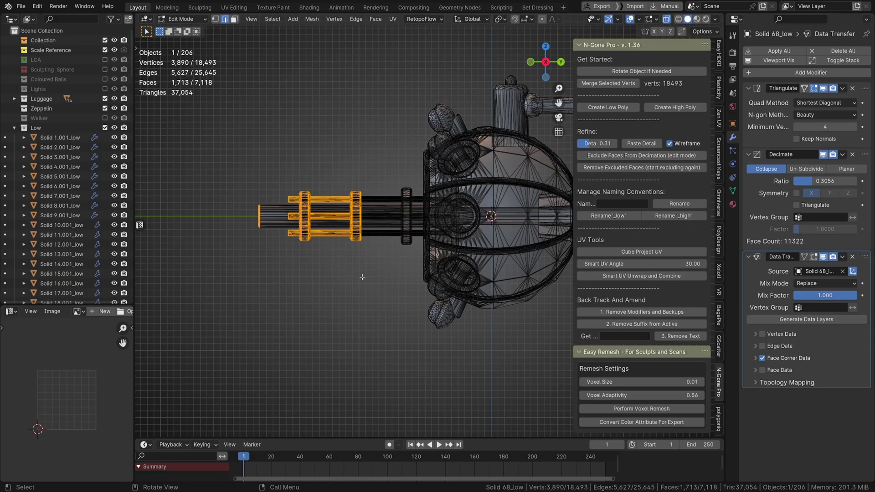
key("ctrl+KP_Add")
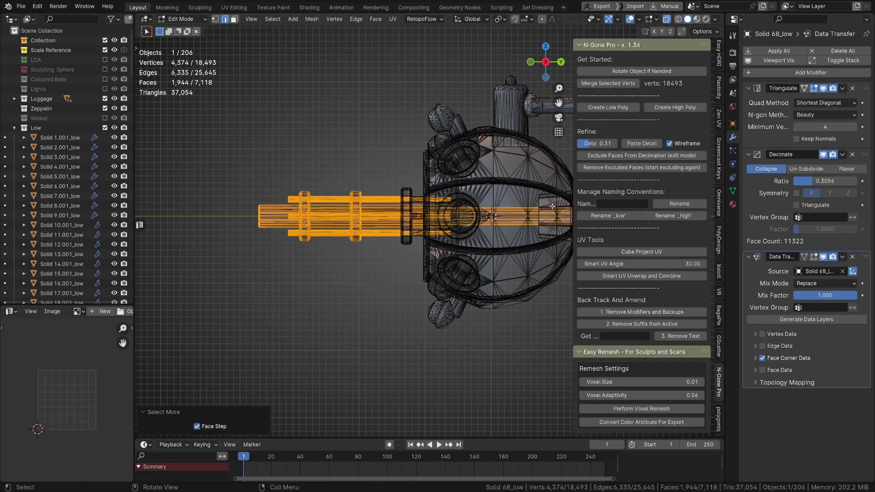
left_click(615, 156)
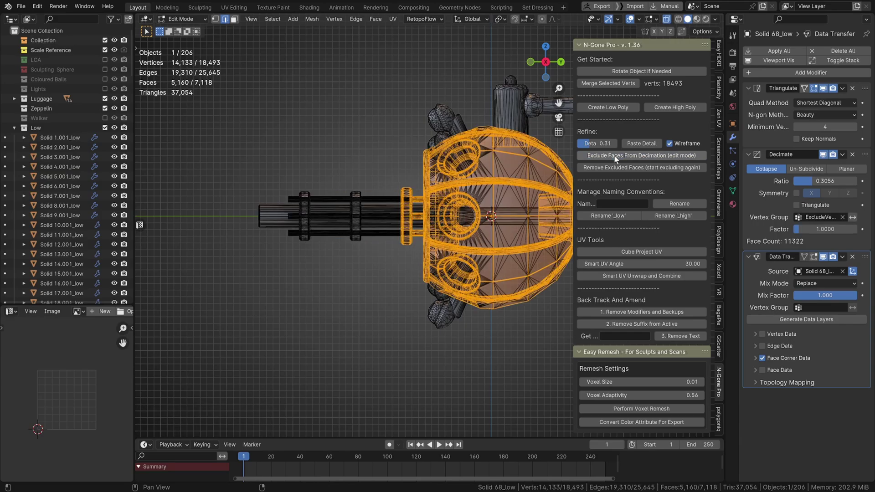
middle_click_drag(305, 210, 348, 231)
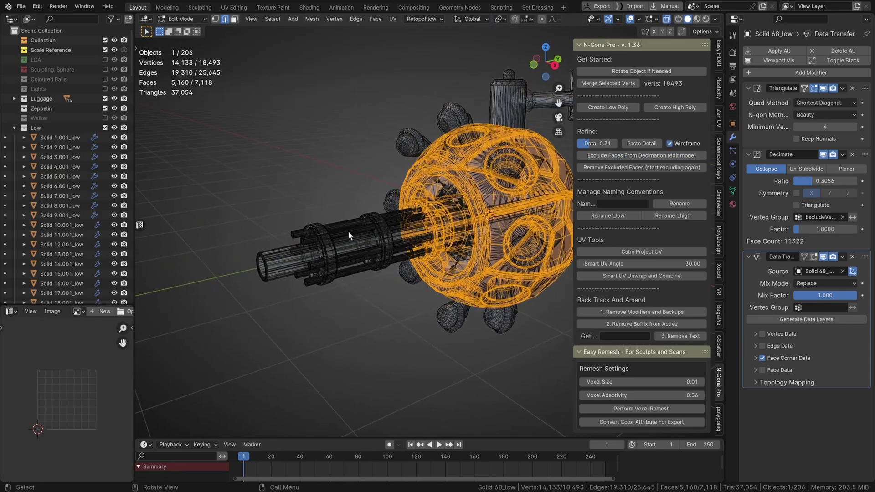
key("Tab")
key("alt+z")
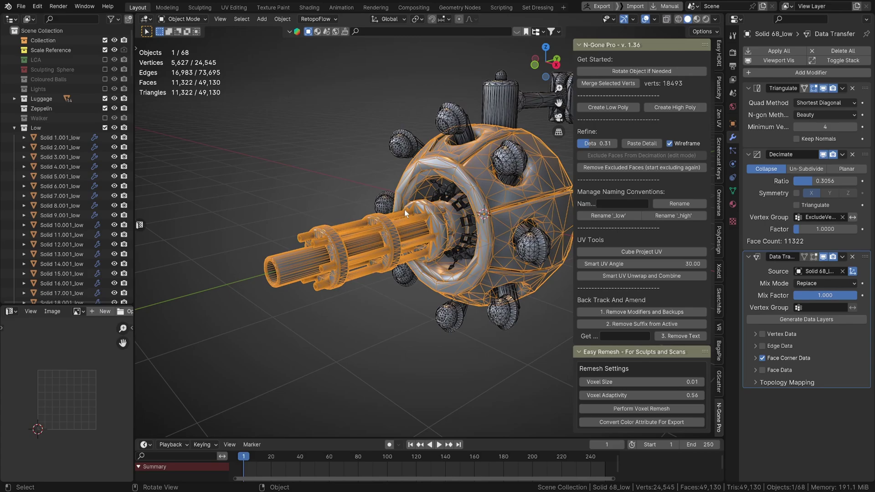
Turn off the wireframe display and set the main body's detail to 0.37.
left_click(673, 143)
middle_click_drag(372, 244, 433, 213)
scroll(442, 212, "up", 3)
middle_click_drag(332, 264, 315, 273)
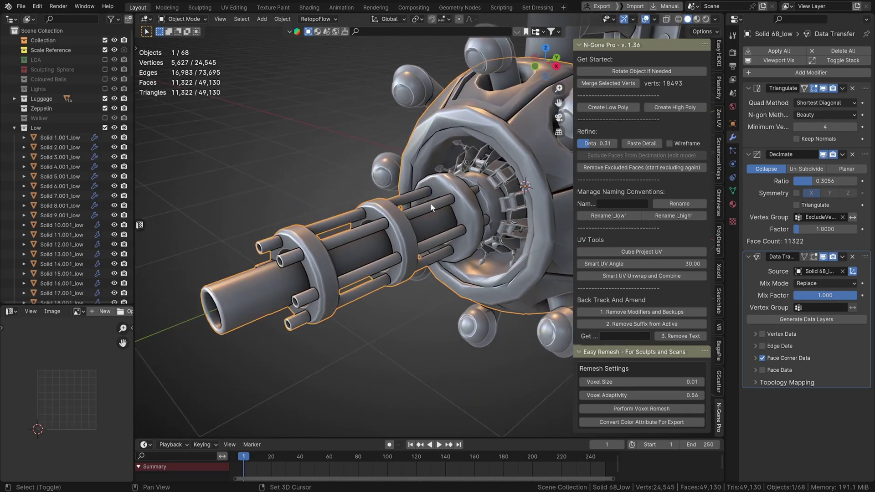
middle_click_drag(431, 205, 548, 145)
left_click_drag(589, 144, 591, 143)
scroll(364, 270, "down", 2)
scroll(364, 269, "up", 2)
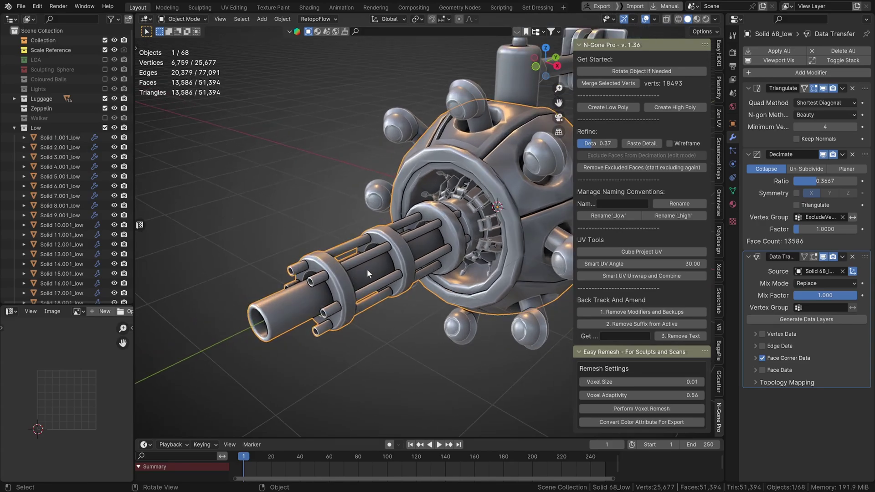
Turn on the wireframe display and examine the mesh density of the barrel assembly and main body from several angles.
left_click(669, 143)
middle_click_drag(374, 255, 355, 269)
scroll(347, 276, "up", 3)
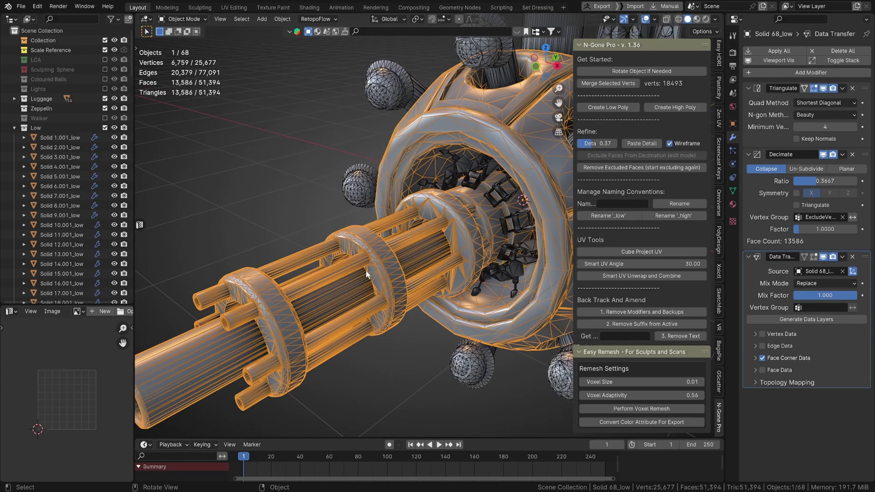
middle_click_drag(236, 242, 439, 242)
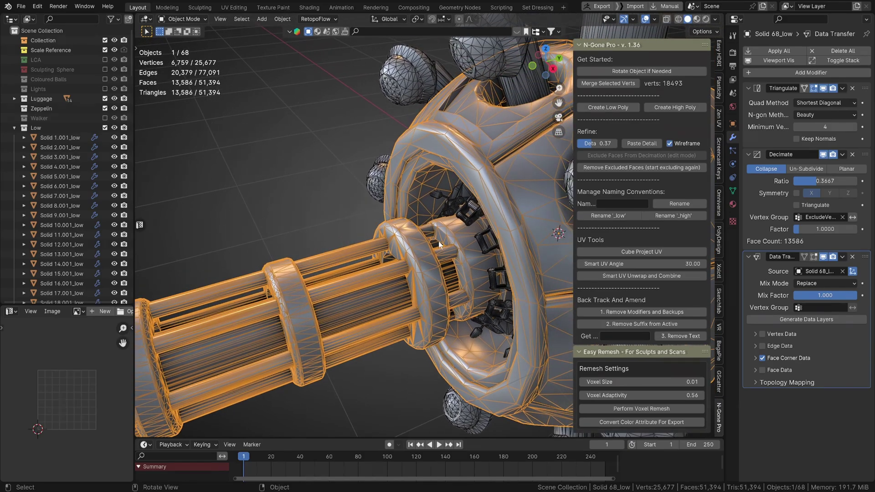
middle_click_drag(480, 223, 360, 245)
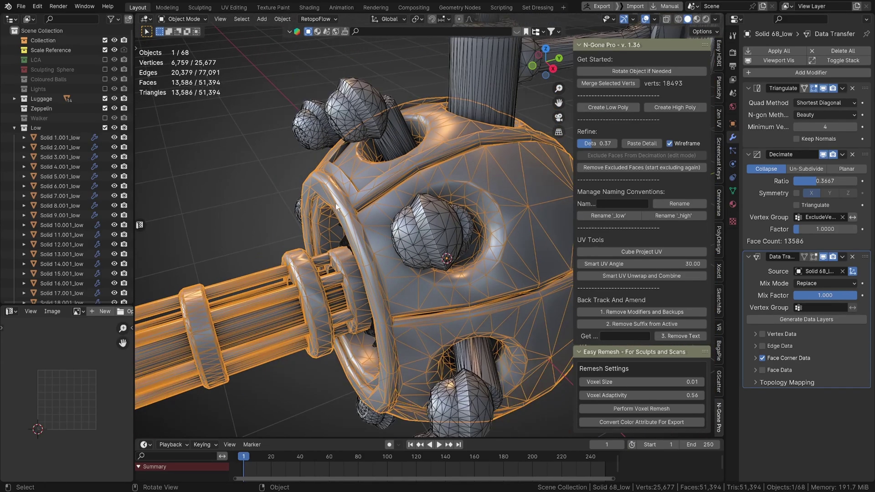
middle_click_drag(507, 173, 414, 171)
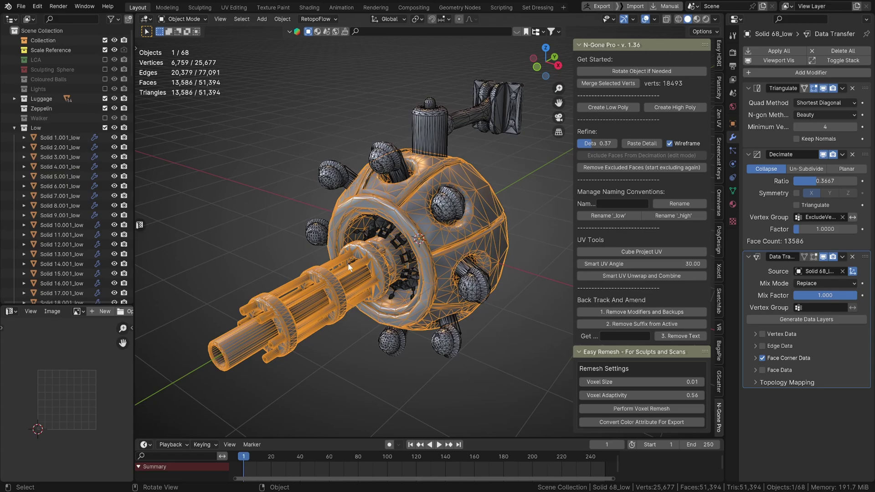
middle_click_drag(349, 266, 361, 253)
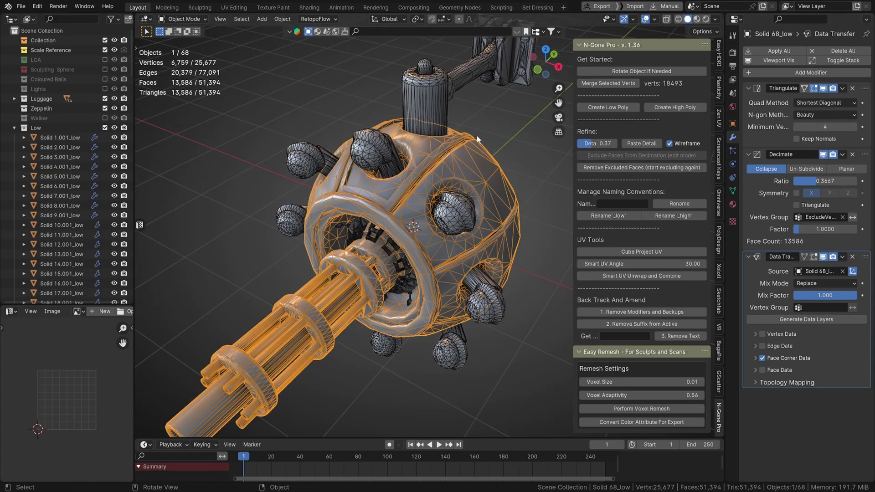
middle_click_drag(433, 203, 384, 221)
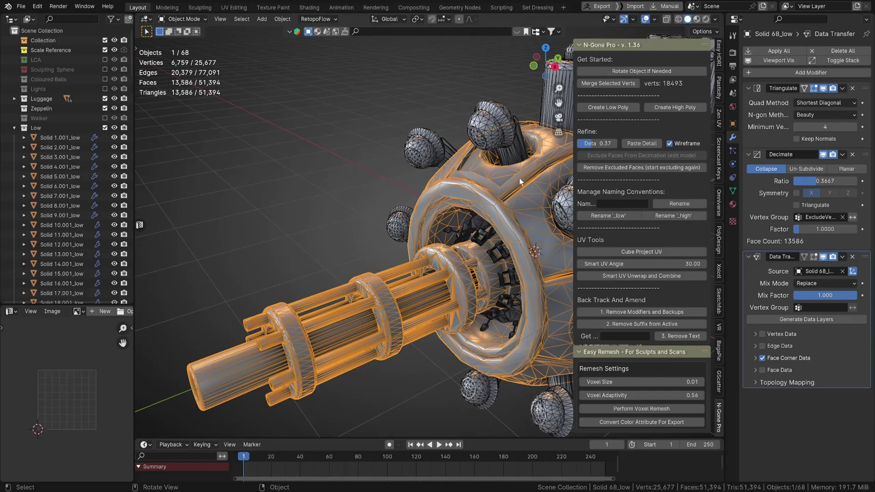
mouse_move(485, 181)
middle_mouse_down()
mouse_move(499, 196)
mouse_move(525, 201)
mouse_move(498, 204)
mouse_move(488, 194)
middle_mouse_up()
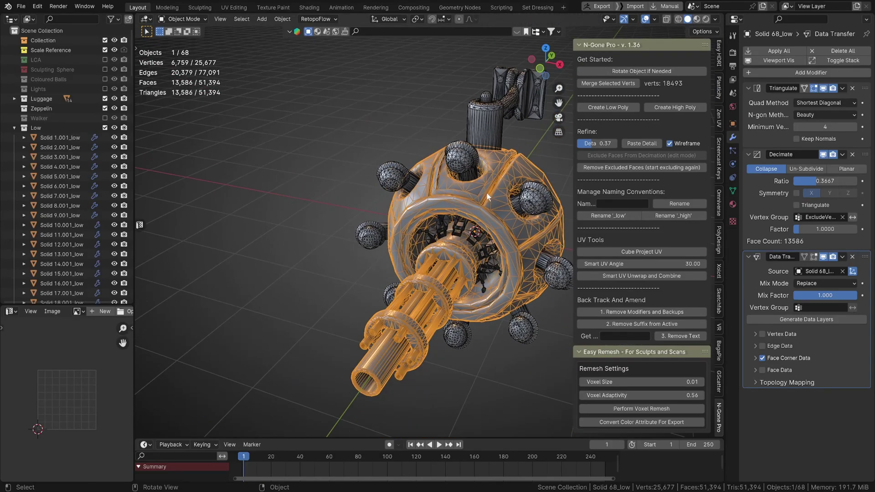
scroll(374, 213, "down", 1)
middle_click_drag(374, 213, 371, 233)
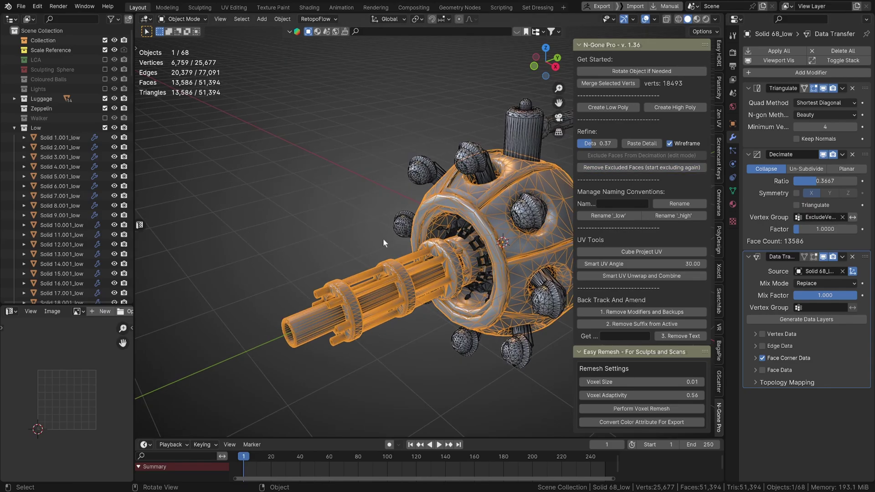
Clear the excluded-faces vertex group from the main body's Decimate modifier.
scroll(383, 239, "up", 2)
middle_click_drag(383, 239, 411, 226)
key("Tab")
key("Tab")
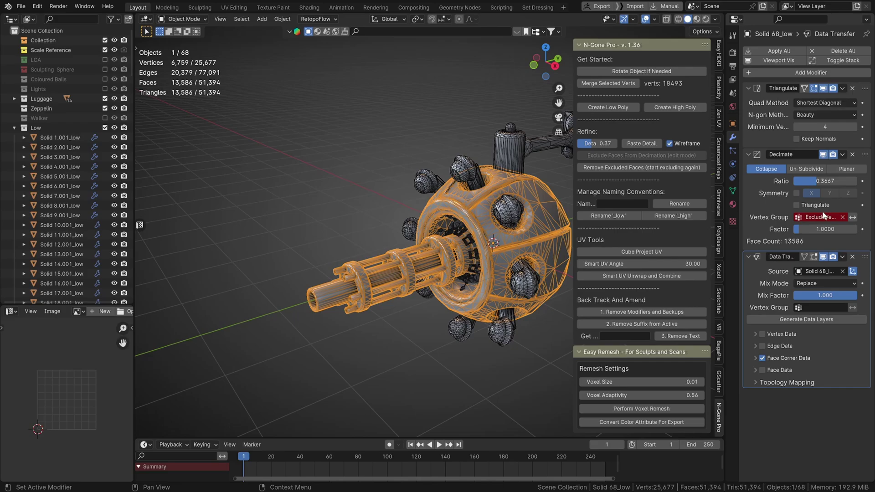
left_click(843, 217)
scroll(410, 228, "up", 2)
middle_click_drag(410, 228, 434, 238)
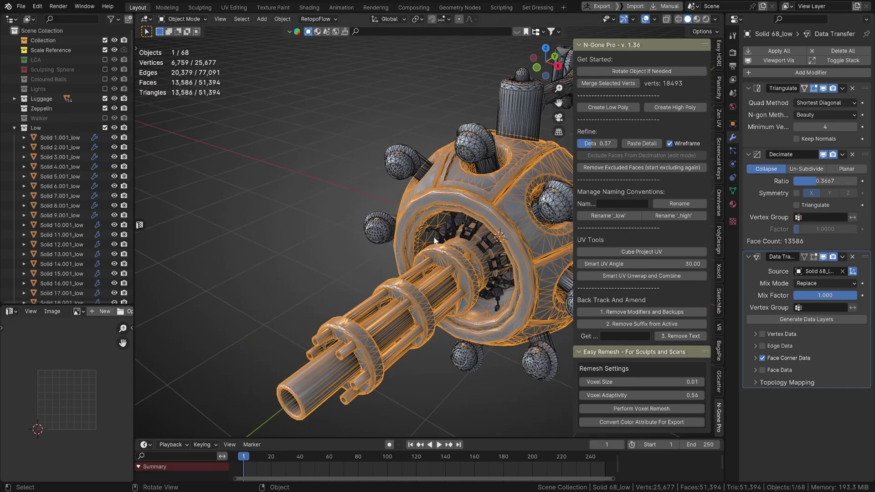
In Edit Mode, grow the face selection over the whole barrel assembly and exclude those faces from decimation.
key("Tab")
middle_click_drag(477, 202, 346, 214)
key("ctrl+i")
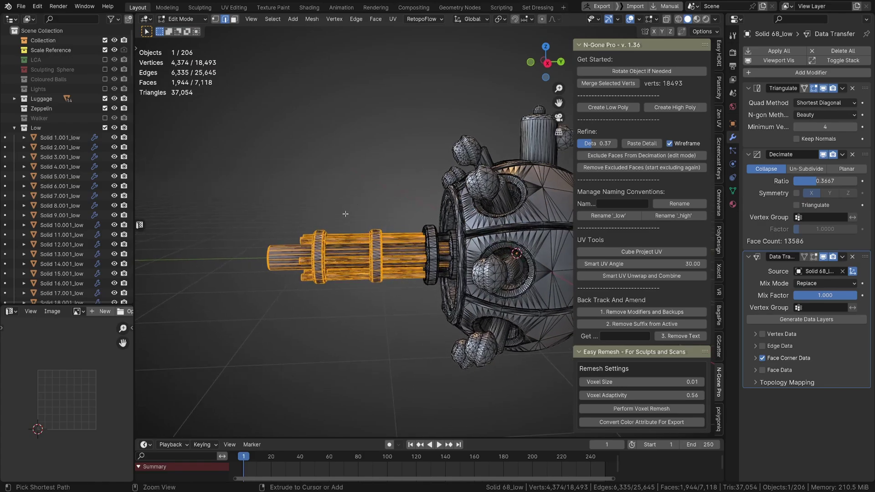
key("ctrl+KP_Add")
key("ctrl+KP_Add")
key("ctrl+KP_Add")
key("ctrl+KP_Add")
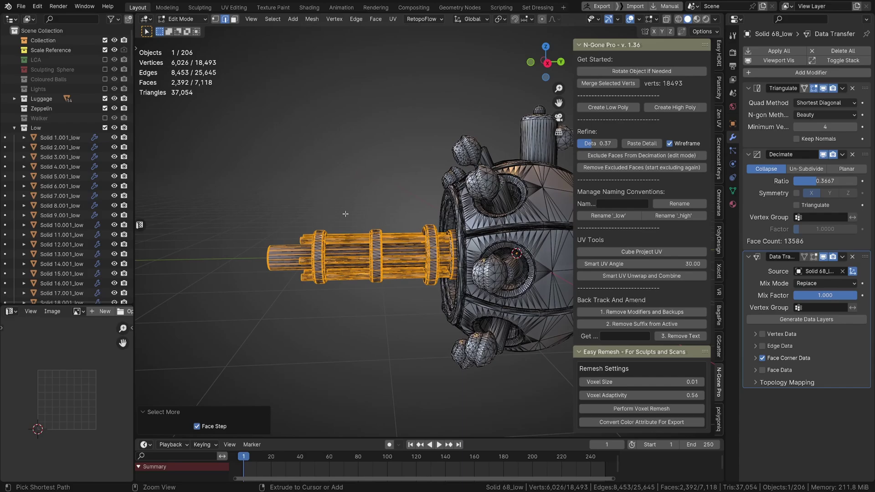
middle_click_drag(455, 123, 445, 175)
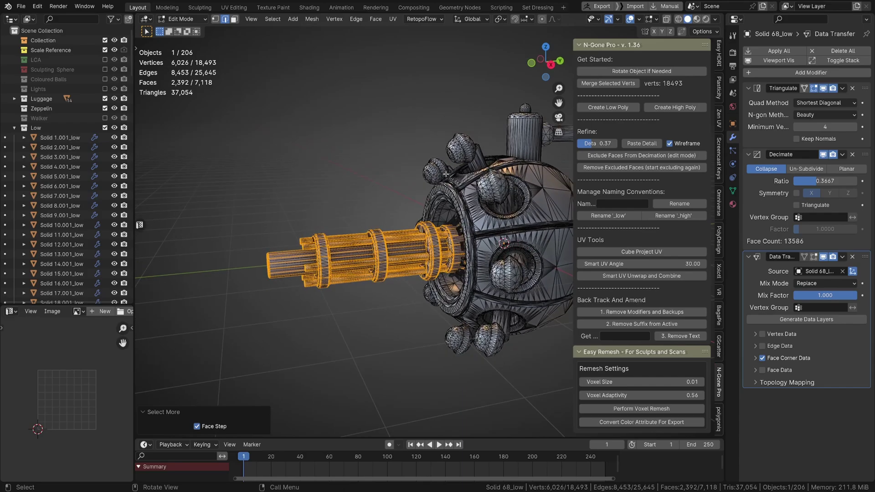
left_click(619, 156)
middle_click_drag(413, 182, 444, 242)
Turn off the wireframe display and select the small round caps at the centres of the eight knobs around the body.
left_click(679, 143)
scroll(562, 171, "up", 3)
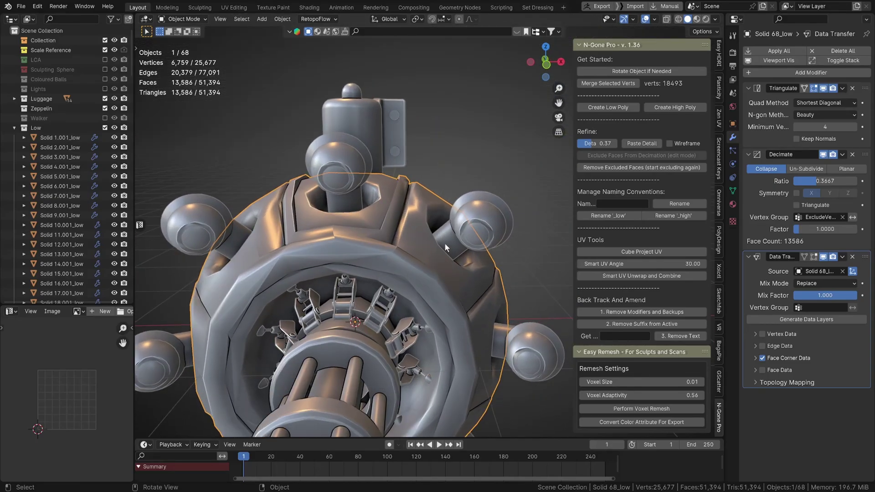
left_click(471, 231)
left_click(347, 176, "shift")
middle_click_drag(213, 210, 283, 184, "shift")
left_click(285, 204, "shift")
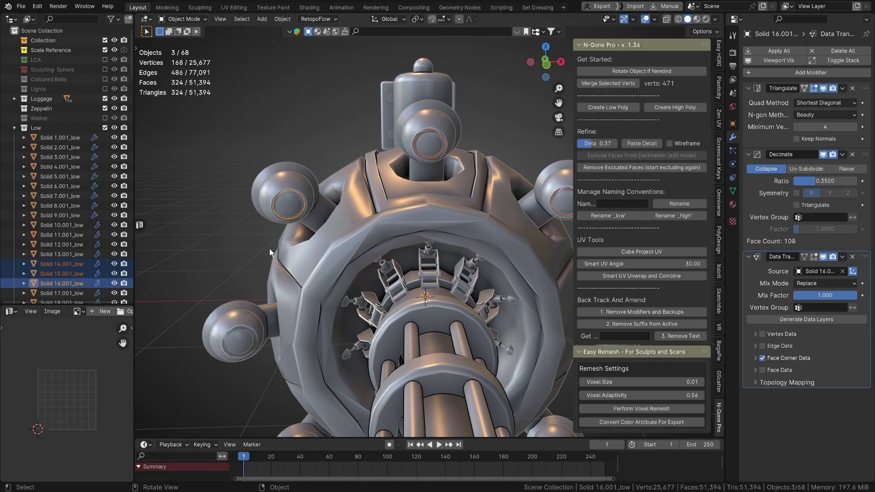
left_click(244, 339, "shift")
middle_click_drag(244, 340, 349, 233)
left_click(362, 277, "shift")
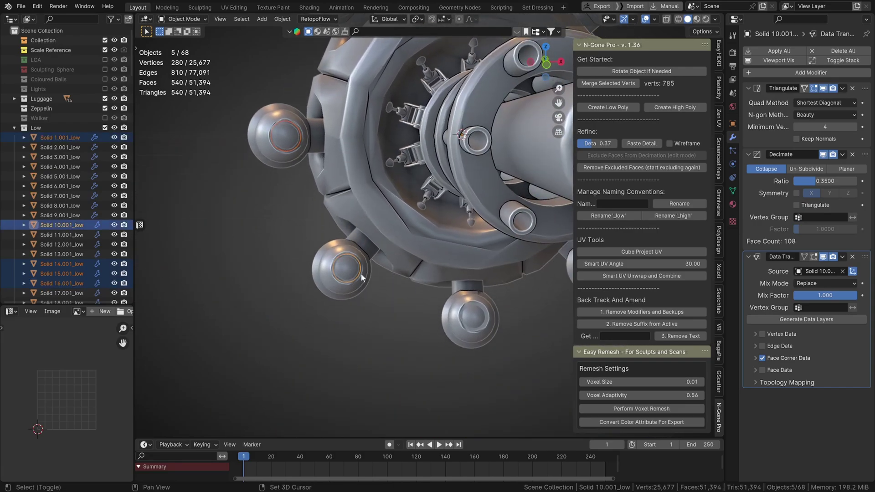
left_click(477, 319, "shift")
middle_click_drag(477, 319, 406, 226)
left_click(496, 252, "shift")
left_click(447, 321, "shift")
With the wireframe display on, set the detail to 0.13 and paste it to all eight selected knob caps.
scroll(319, 272, "up", 3)
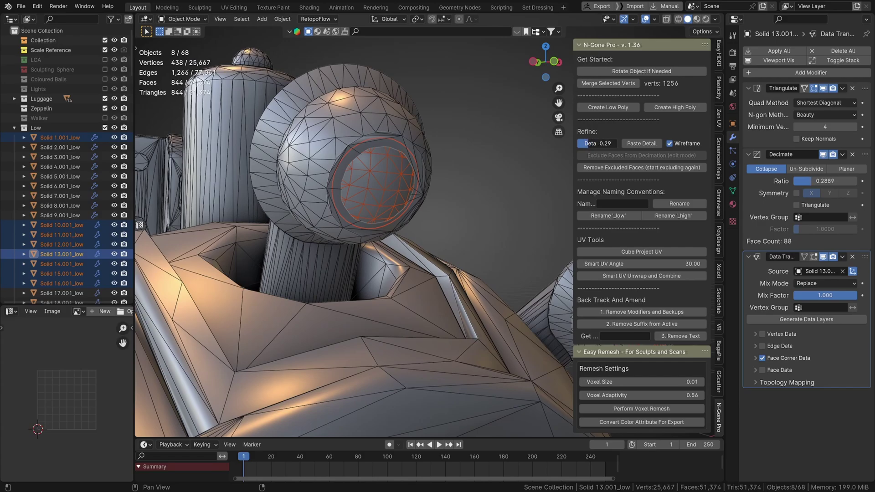
left_click_drag(589, 143, 589, 143)
scroll(463, 182, "down", 2)
middle_click_drag(464, 182, 573, 148)
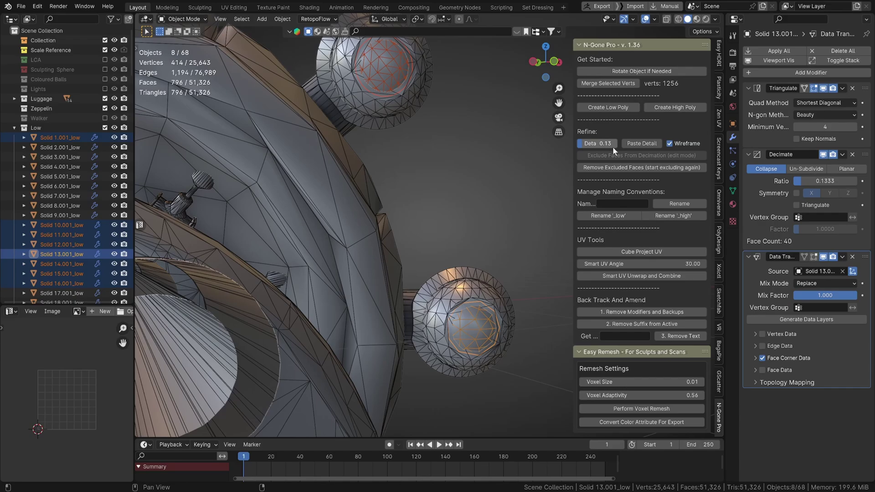
left_click(641, 144)
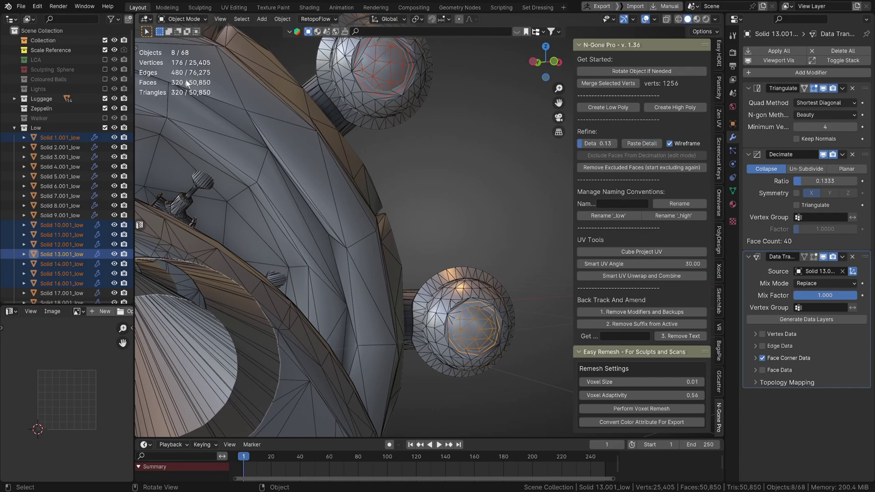
Select the domed shells of the eight knobs around the body, Solid 2.001_low to Solid 9.001_low, finishing with the wireframe display on.
key("KP_Decimal")
middle_click_drag(187, 83, 264, 189)
left_click(669, 143)
left_click(426, 127)
left_click(445, 115)
scroll(445, 115, "down", 4)
left_click(360, 133, "shift")
left_click(264, 189, "shift")
middle_click_drag(214, 261, 337, 177, "shift")
left_click(354, 202, "shift")
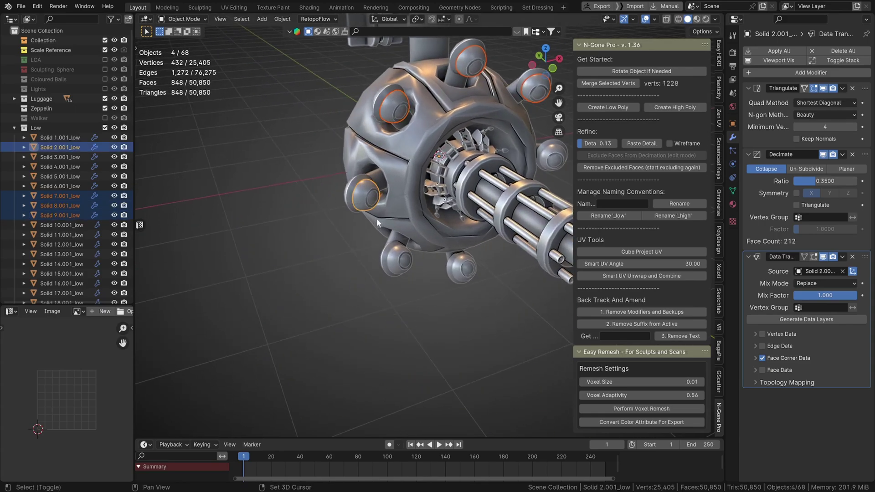
left_click(669, 144)
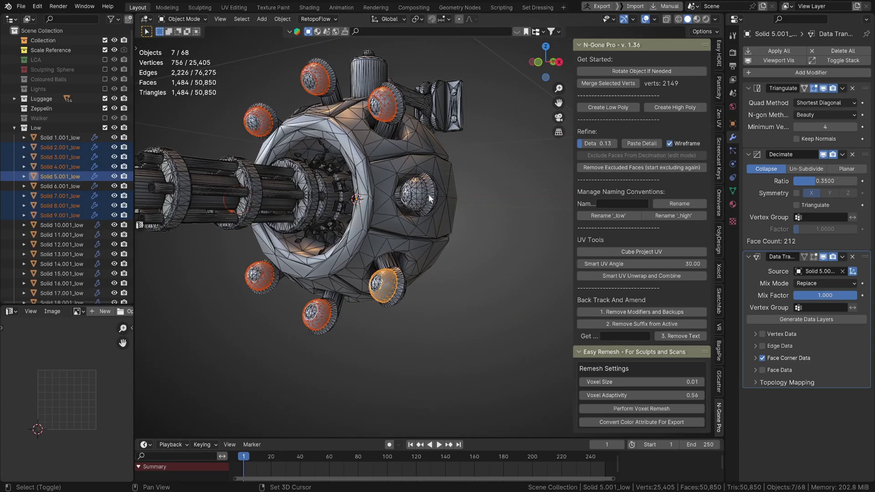
left_click(419, 194, "shift")
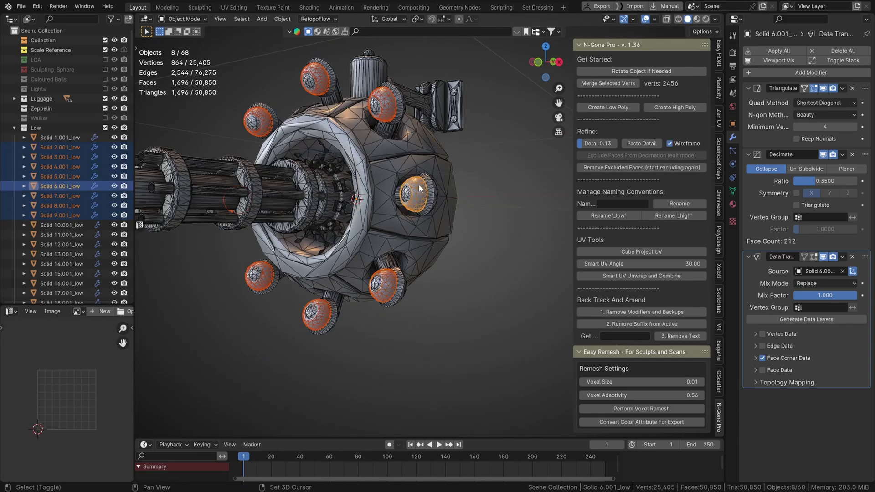
Set the detail to 0.11 and paste it to all eight selected knob domes.
middle_click_drag(420, 194, 411, 216)
scroll(420, 291, "up", 3)
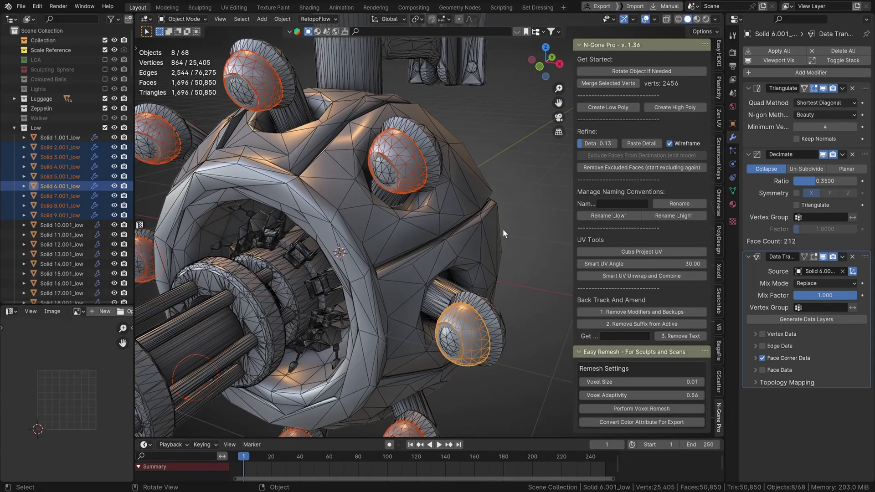
mouse_move(598, 143)
left_mouse_down()
mouse_move(610, 143)
mouse_move(590, 143)
left_mouse_up()
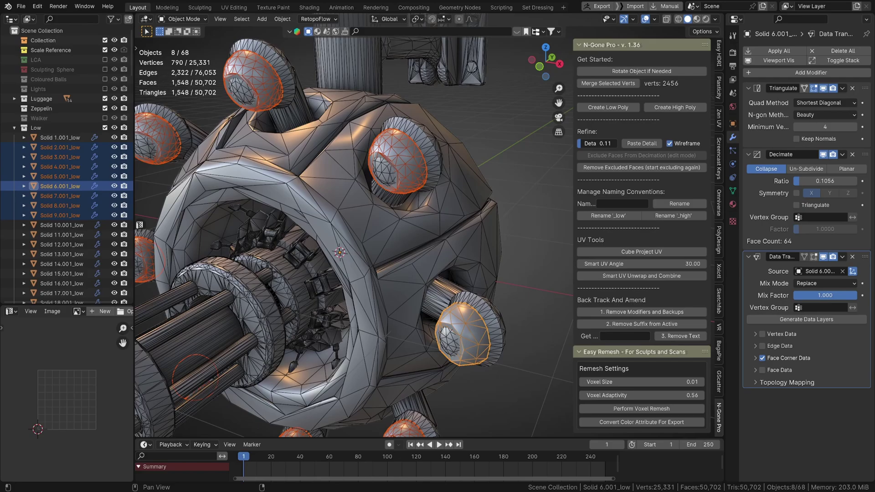
left_click(637, 144)
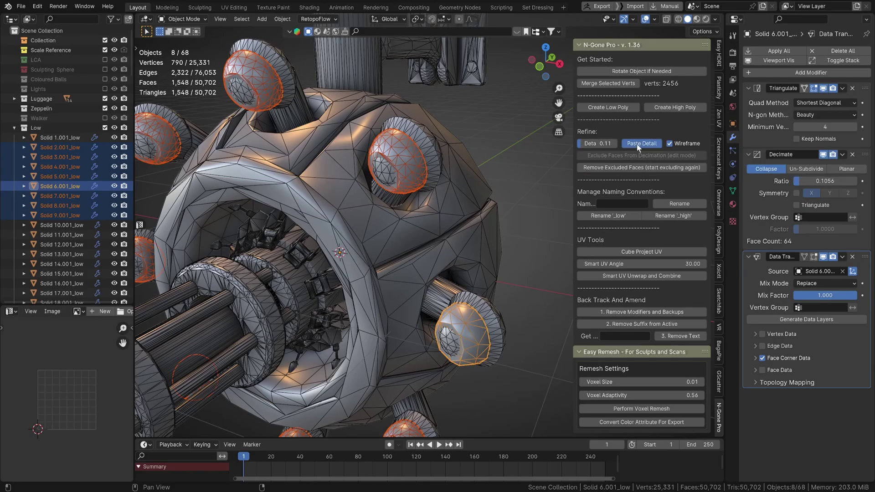
scroll(401, 182, "down", 2)
middle_click_drag(406, 180, 370, 170)
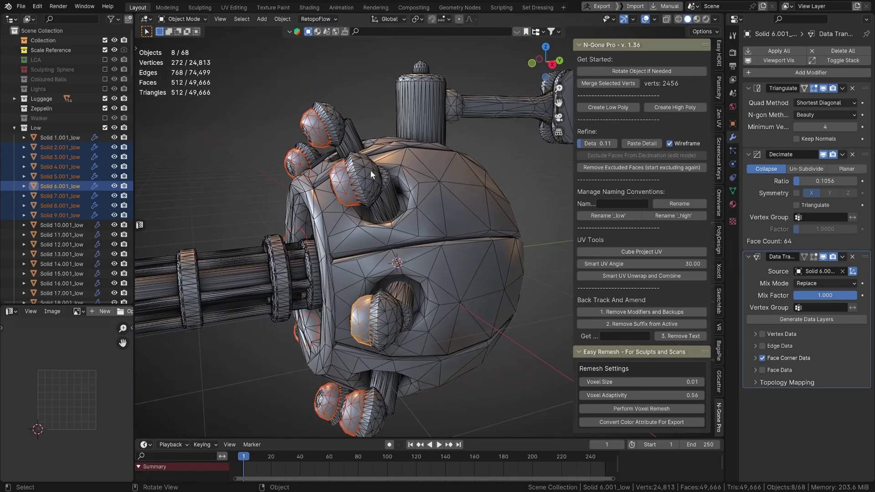
Select the main body, Solid 68_low, and hide it to expose the stems of the surrounding knobs.
left_click(427, 204)
left_click(428, 204)
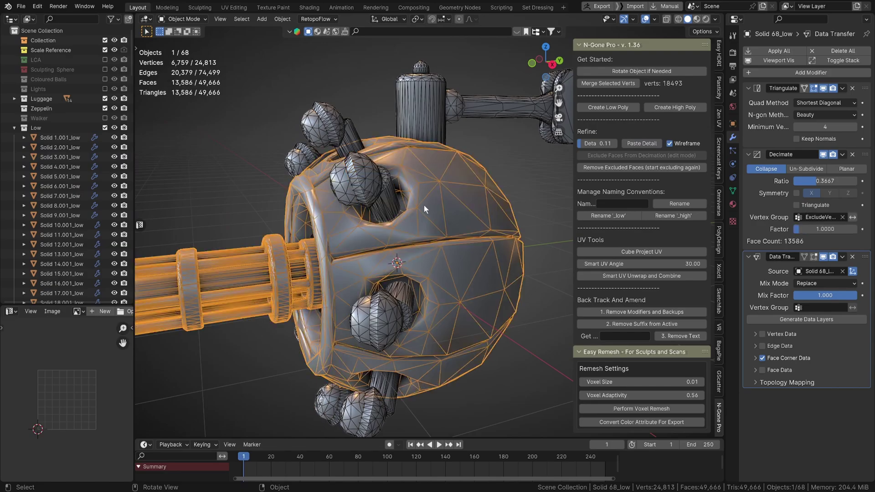
key("Delete")
middle_click_drag(417, 213, 377, 161)
Select the eight knob stem parts with Solid 59_low active and paste the 0.11 detail to them.
left_click_drag(377, 161, 400, 358)
middle_click_drag(400, 357, 501, 379)
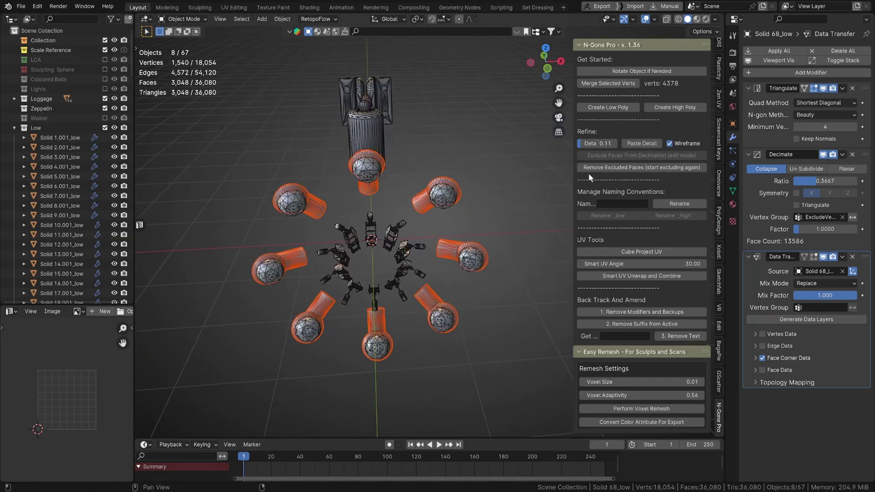
scroll(563, 194, "up", 2)
left_click(464, 190, "shift")
left_click(636, 144)
middle_click_drag(547, 164, 401, 215)
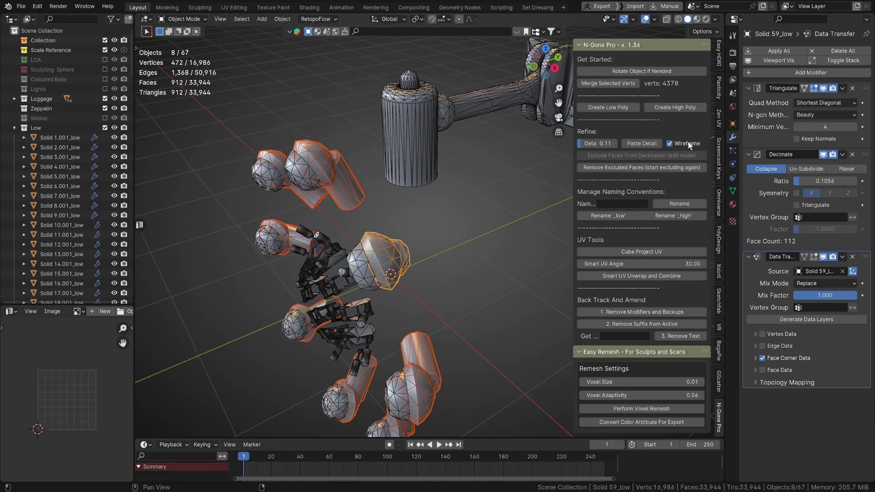
Turn off the wireframe display and unhide all hidden gun parts.
left_click(670, 144)
key("KP_1")
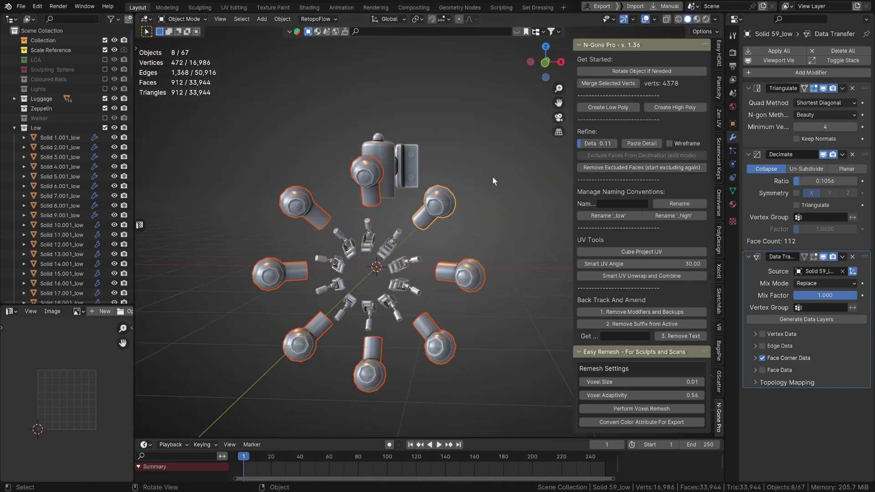
middle_click_drag(493, 179, 456, 206)
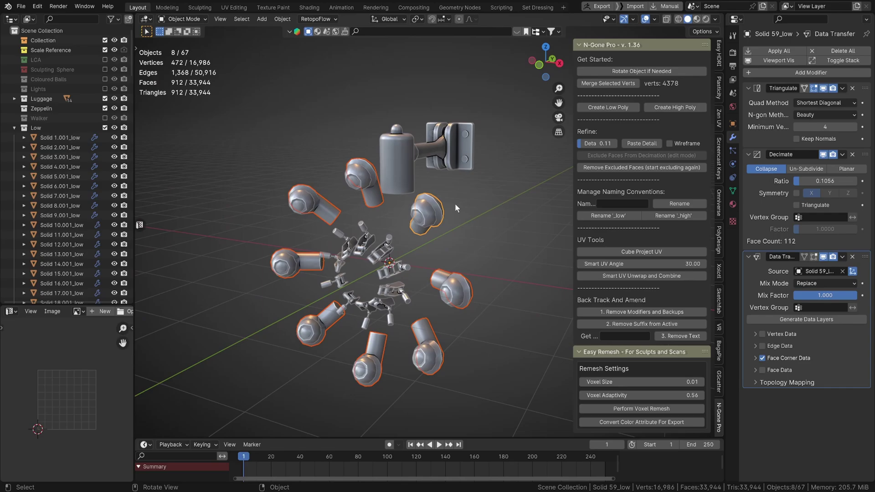
key("alt+h")
scroll(457, 204, "up", 2)
middle_click_drag(392, 183, 384, 186)
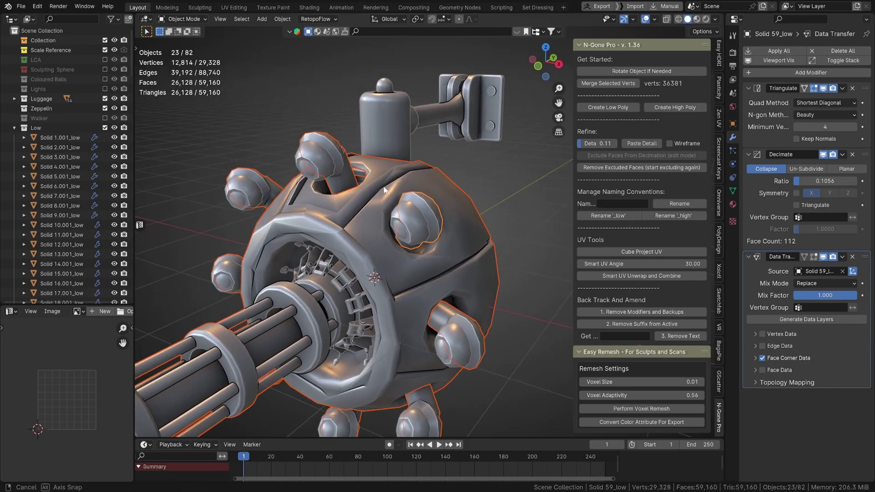
Select the main body, Solid 68_low, and set its detail to 0.42.
left_click(368, 217)
left_click_drag(591, 148, 604, 148)
scroll(397, 141, "down", 2)
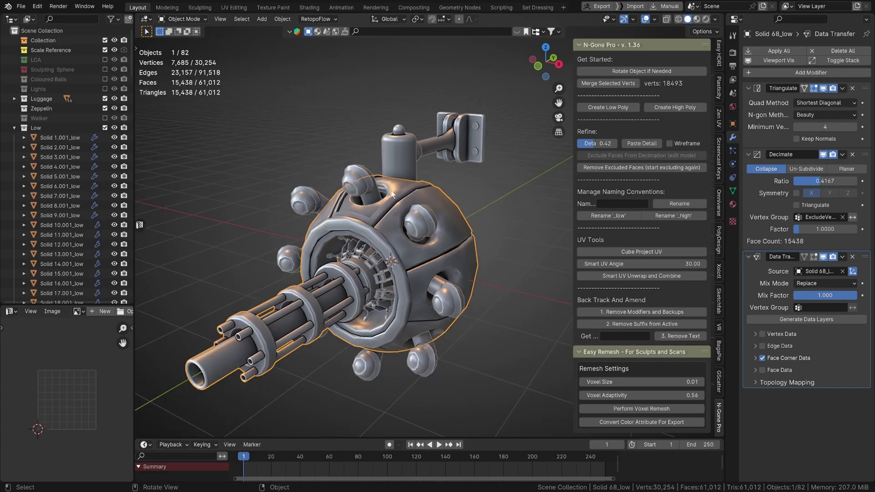
Select the cylindrical mount above the body, Solid 65_low, set its detail to 0.26 and turn on the wireframe display.
middle_click_drag(393, 130, 410, 184)
left_click(410, 153)
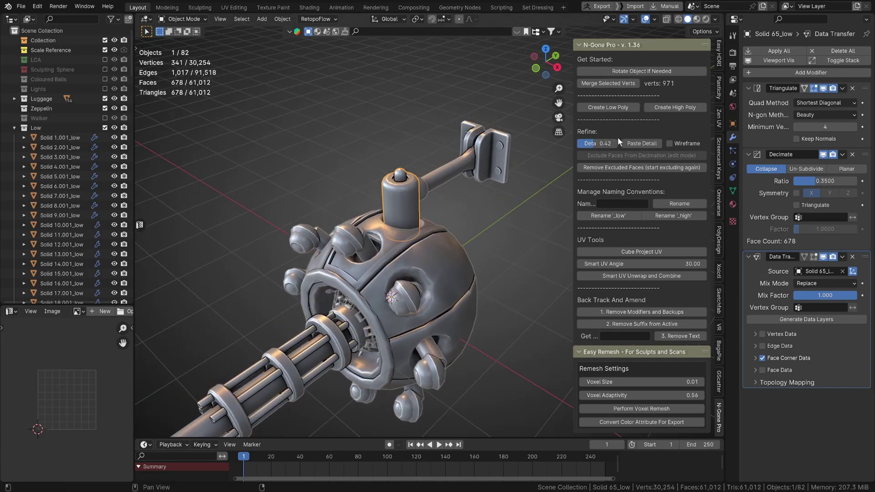
left_click_drag(611, 144, 593, 143)
left_click(669, 144)
scroll(426, 161, "up", 3)
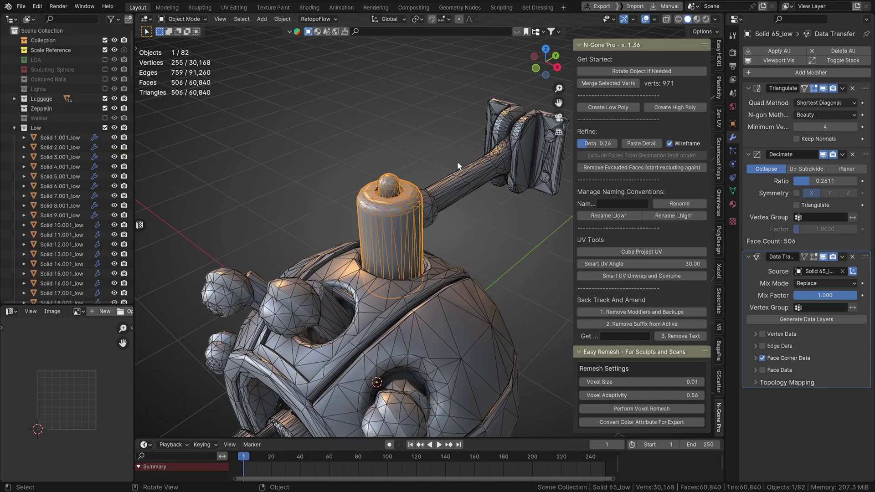
Select the bracket arm beside the cylindrical mount, Solid 66_low, set its detail to 0.24 and deselect it.
left_click(461, 174)
left_click(631, 144)
middle_click_drag(444, 194, 449, 197)
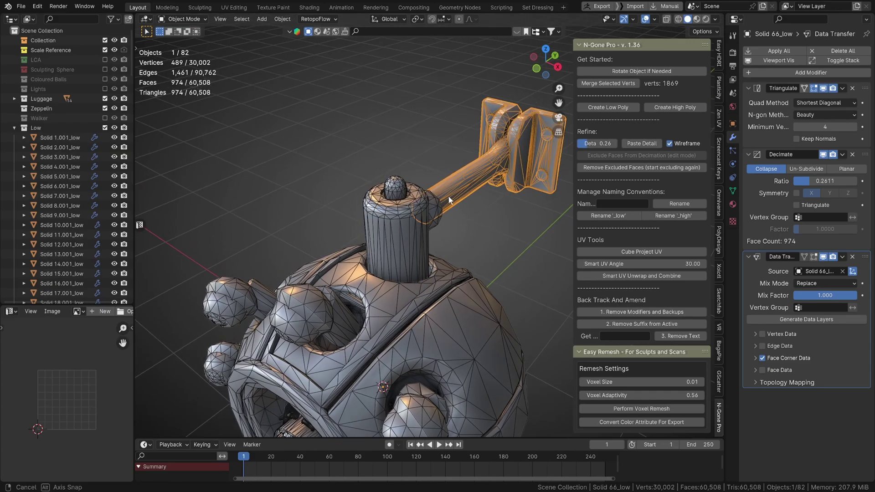
left_click_drag(592, 144, 590, 144)
scroll(474, 191, "down", 2)
middle_click_drag(468, 190, 474, 193)
left_click(456, 140)
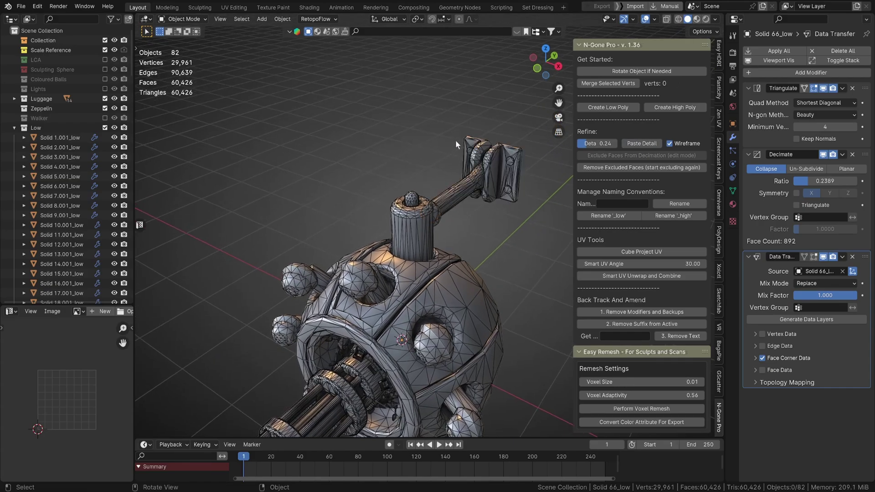
Turn off the wireframe display and inspect the shaded low-poly gun from the front and side.
middle_click_drag(381, 196, 402, 189)
left_click(669, 143)
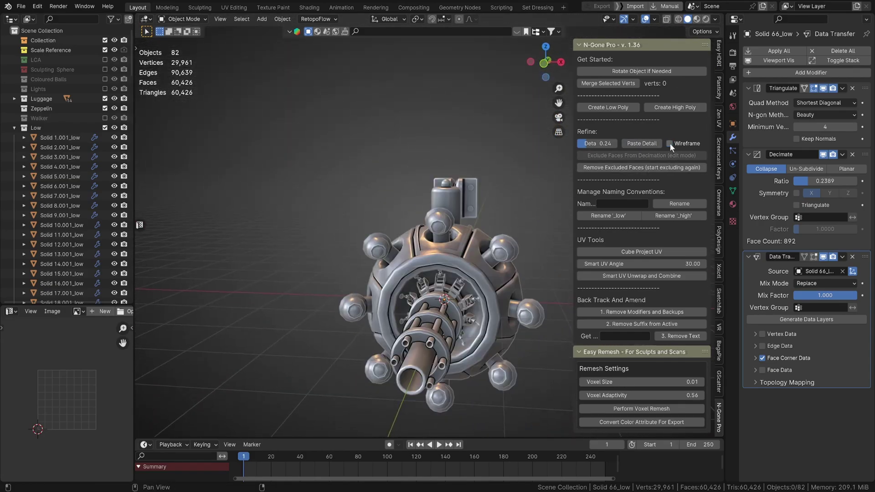
middle_click_drag(245, 293, 263, 276)
scroll(322, 308, "up", 4)
scroll(323, 308, "down", 3)
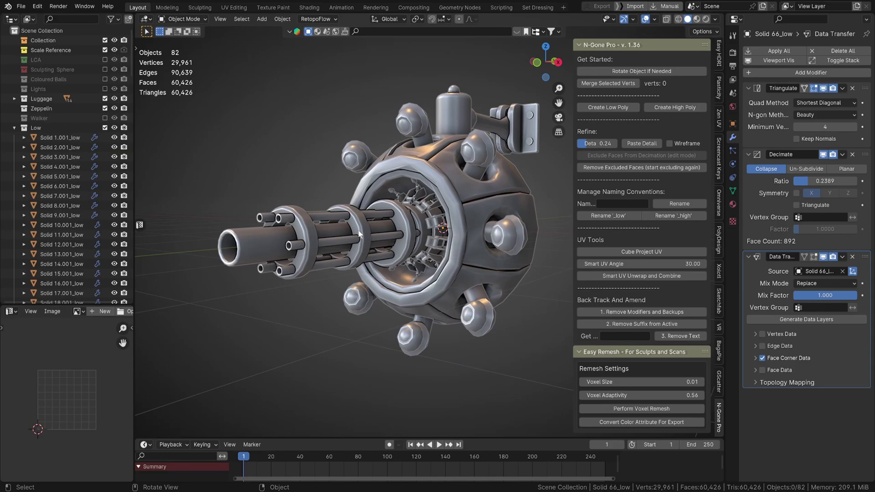
middle_click_drag(323, 309, 332, 274)
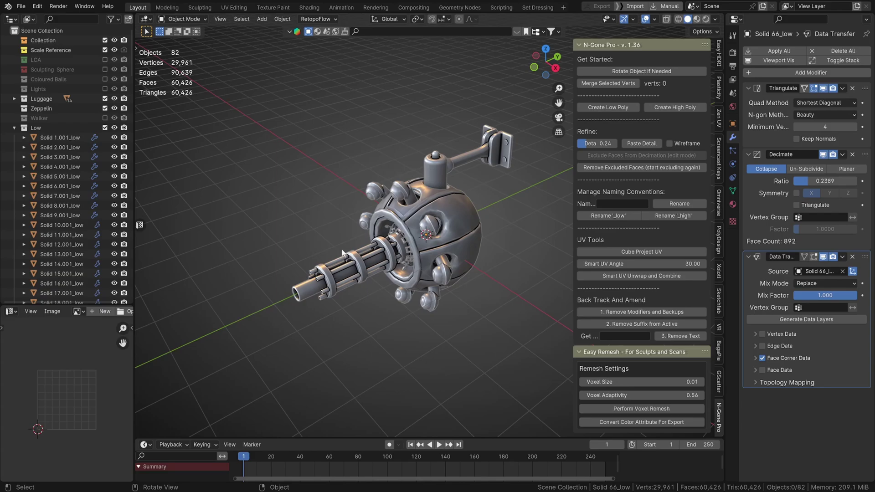
Select all the low-poly gun parts and make the cylindrical mount, Solid 65_low, the active object.
middle_click_drag(343, 250, 253, 247)
key("a")
left_click(357, 261, "shift")
left_click(431, 206, "shift")
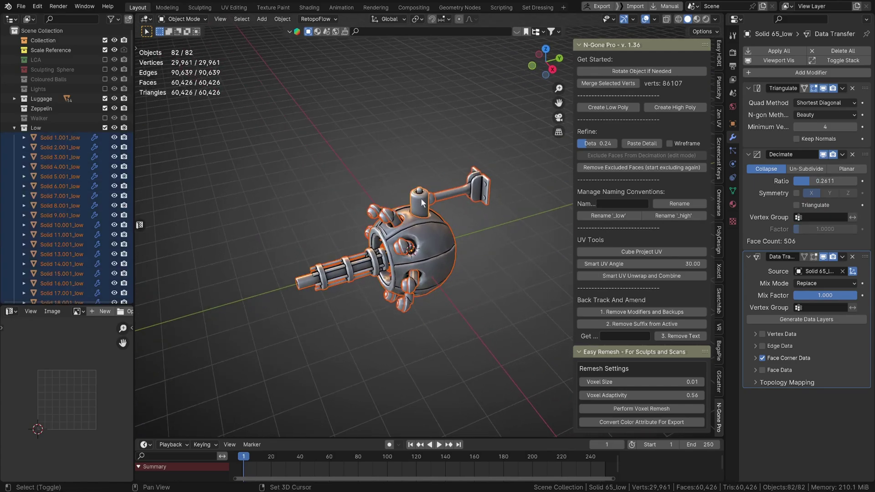